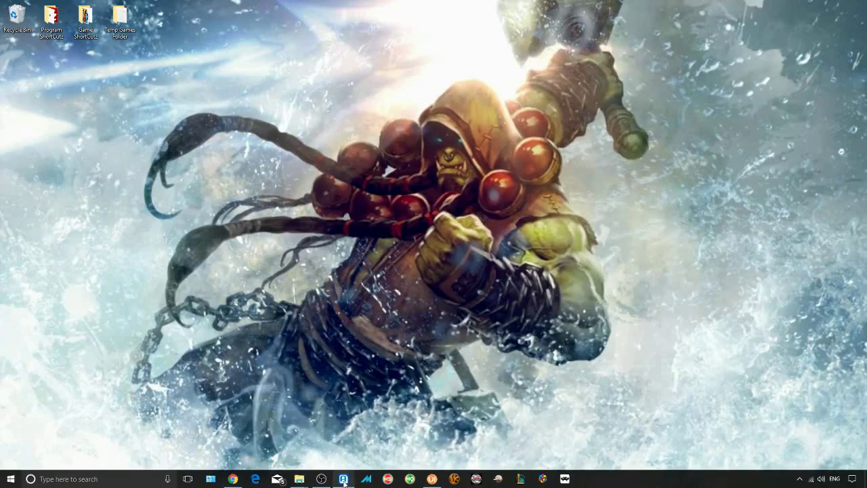
Step: Open ARCADE64, switch to Chrome and open the MAME Cheat Files page on the Pugsy's Cheats site
click(343, 479)
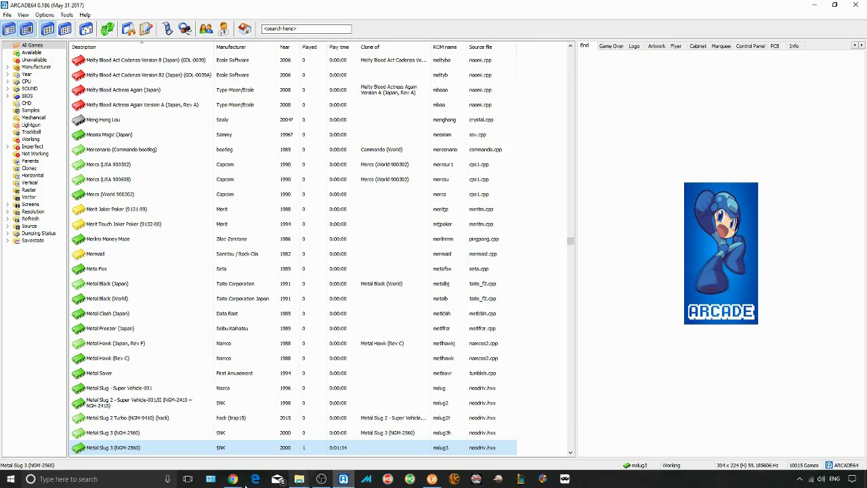
click(233, 478)
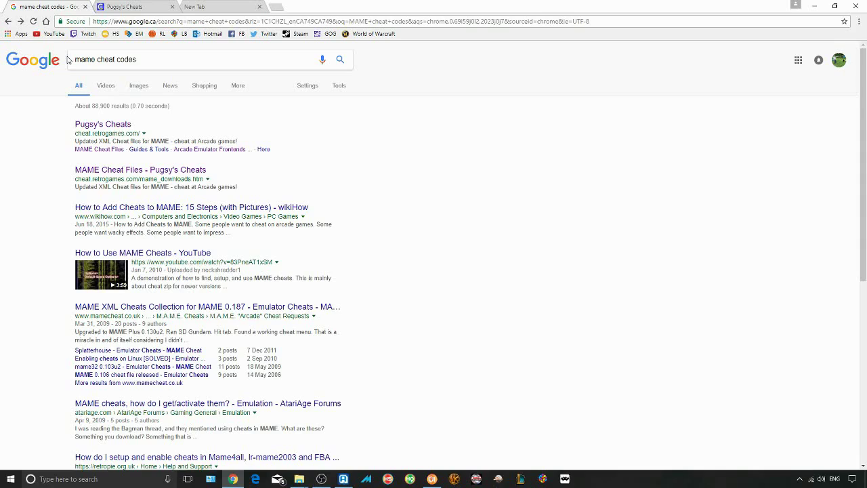
click(115, 5)
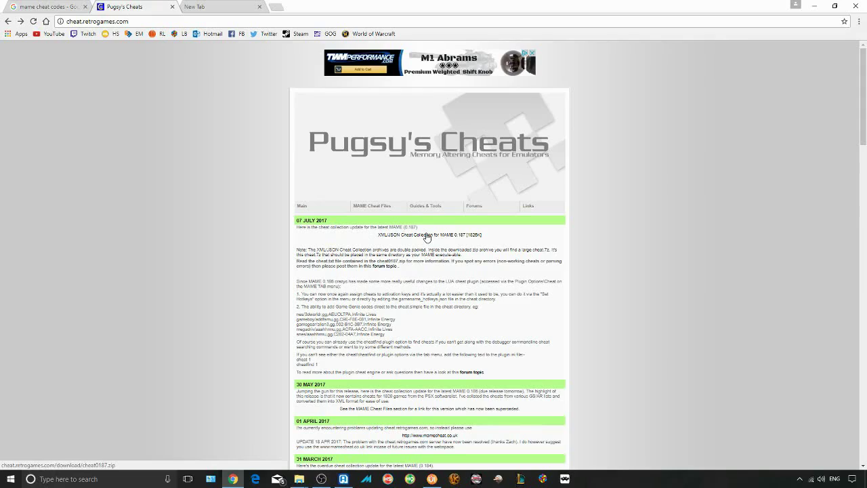
click(380, 210)
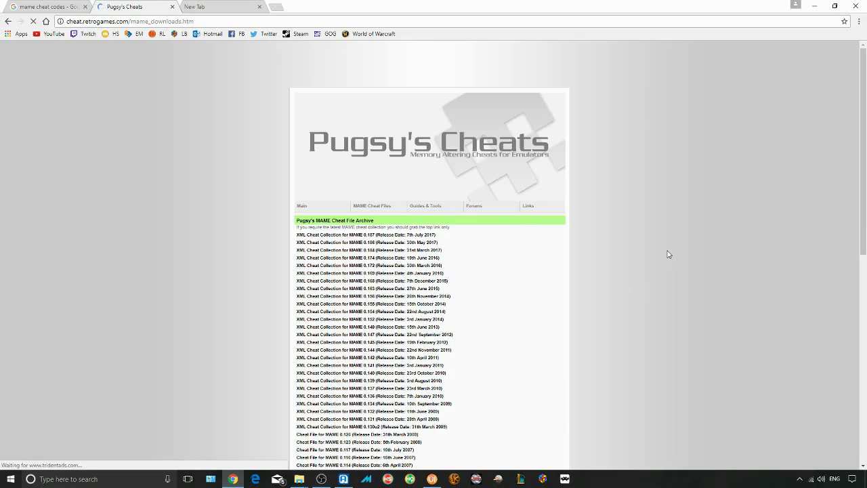
Step: Switch to the MAME 186 folder in File Explorer and open its plugins\cheat subfolder
mouse_move(299, 478)
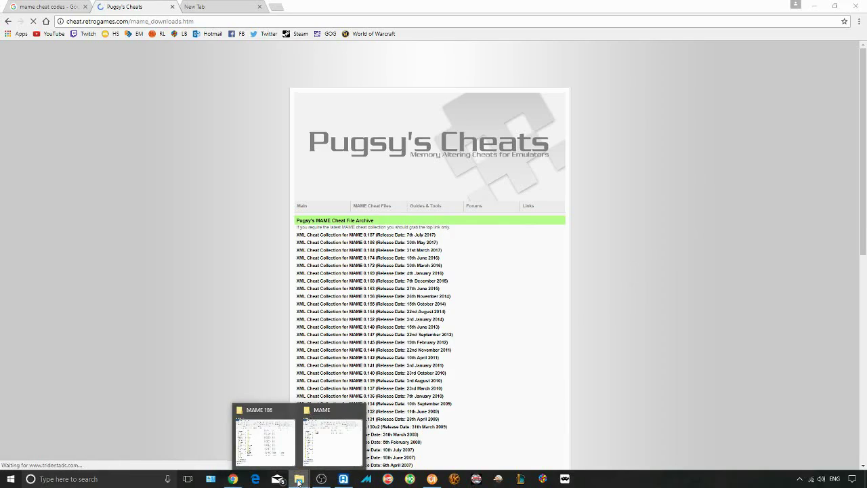
click(273, 440)
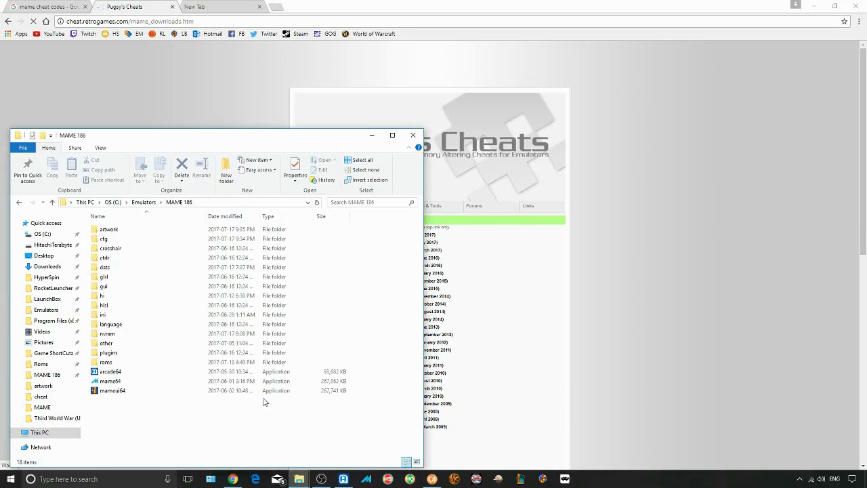
double_click(124, 357)
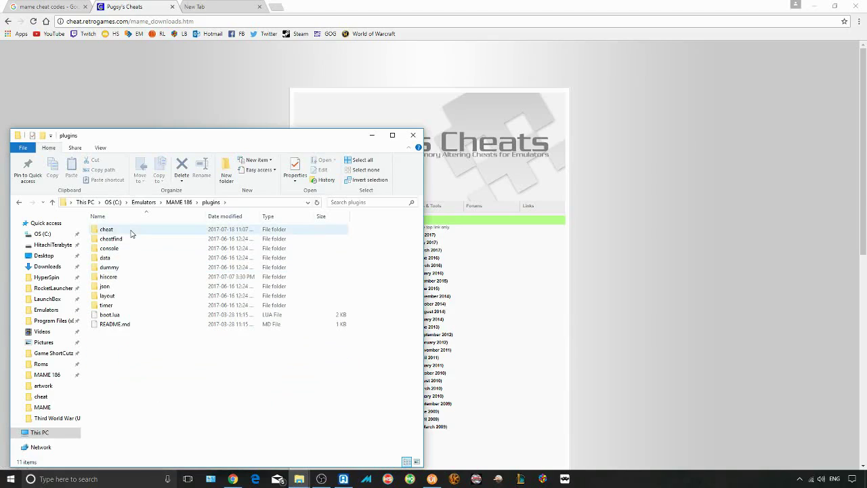
double_click(132, 233)
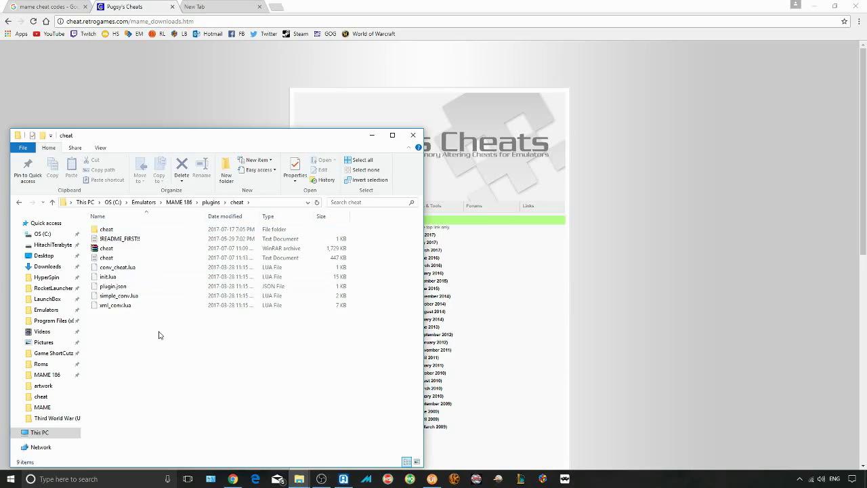
Step: Read the !README_FIRST!! text file, highlighting the warning against unzipping cheat.7z, and close it
double_click(142, 239)
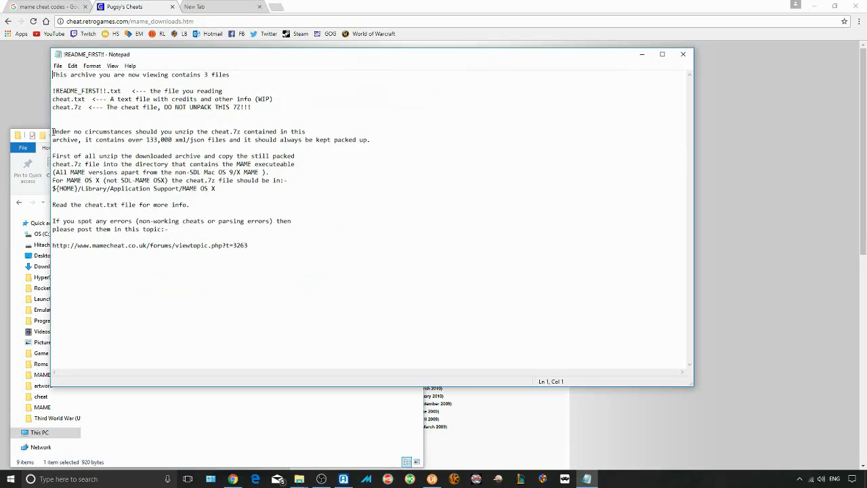
drag(52, 132, 289, 139)
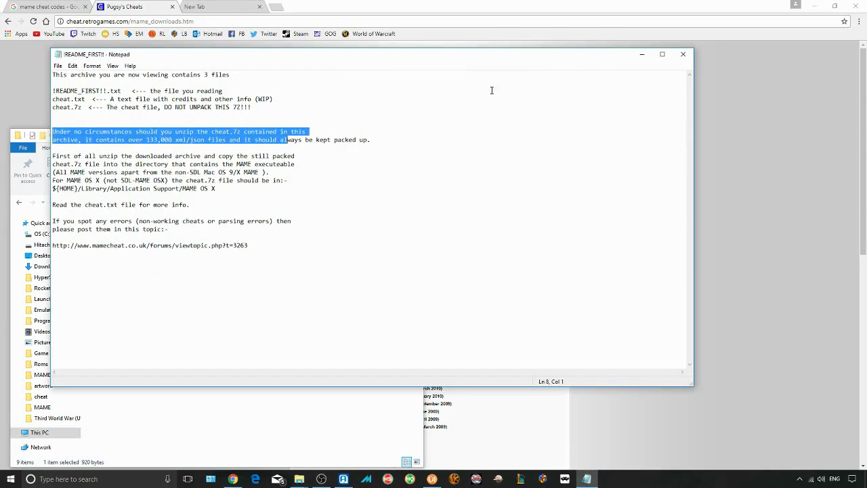
click(683, 54)
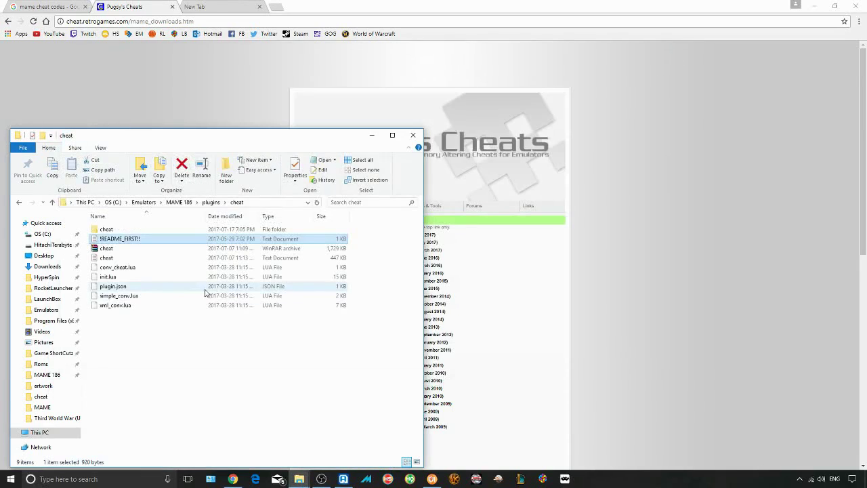
click(163, 360)
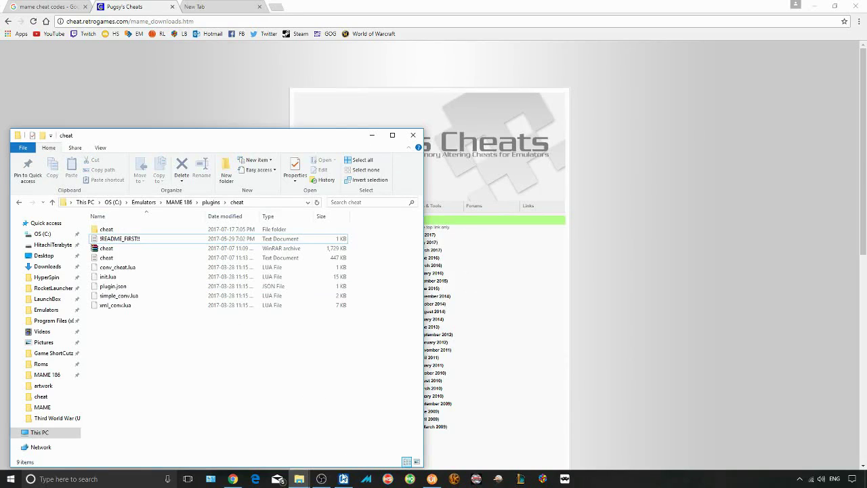
Step: Switch to ARCADE64, open the default games options and review the selectable LUA plugins under Miscellaneous II
click(343, 479)
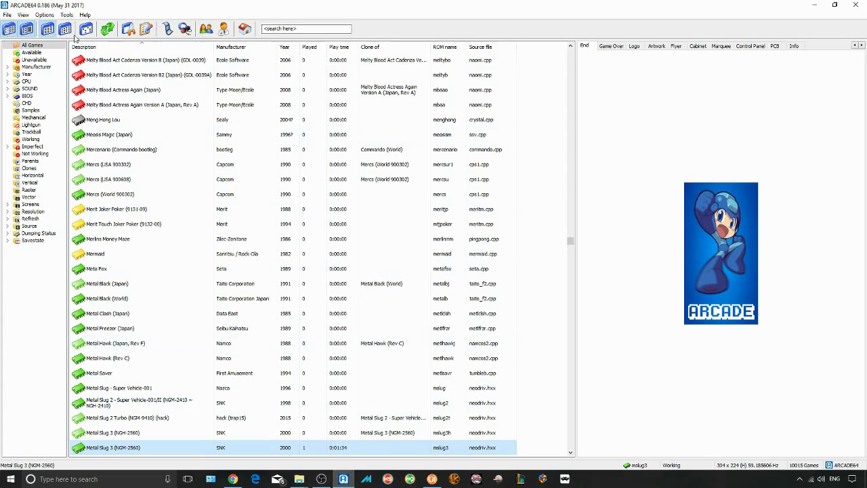
click(44, 15)
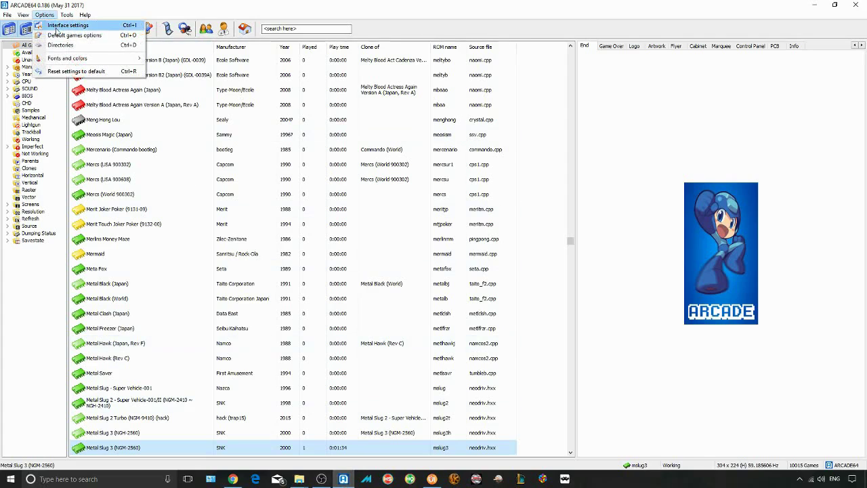
click(63, 36)
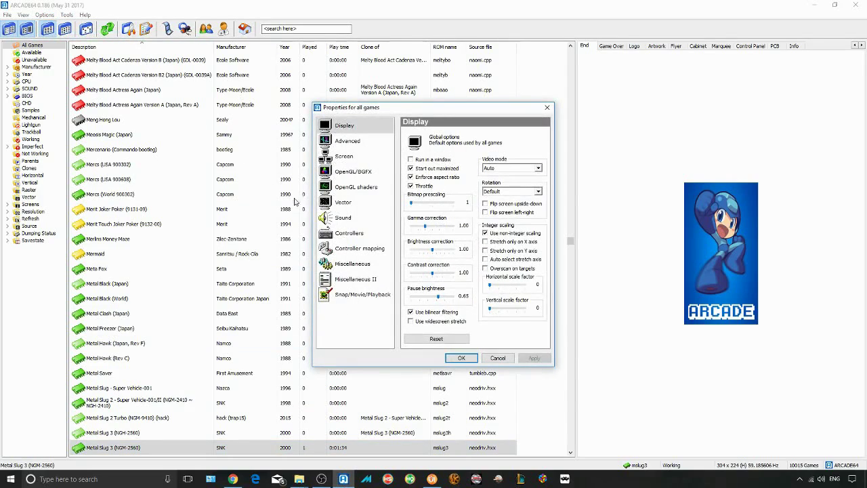
click(360, 278)
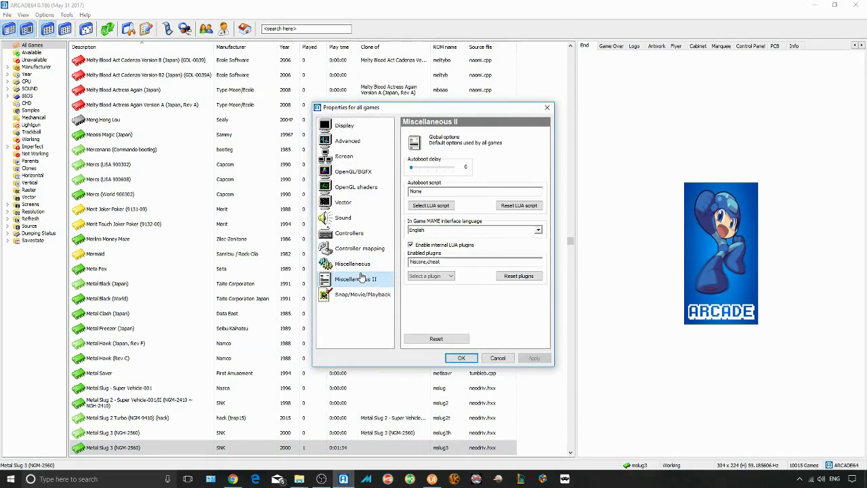
click(449, 277)
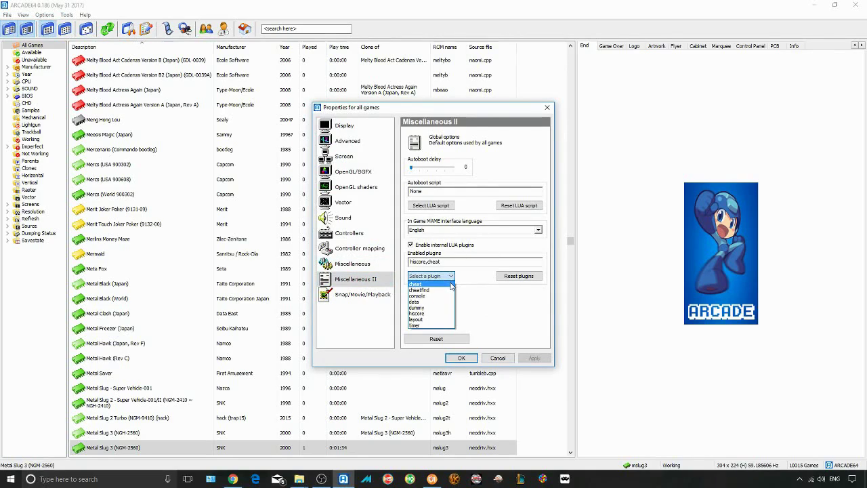
click(453, 279)
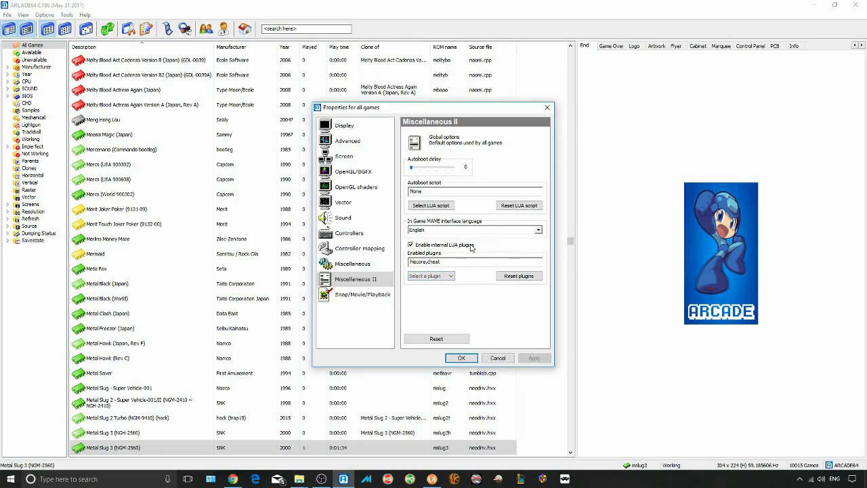
Step: In the Miscellaneous options, select the cheat archive from the cheat folder as the cheat file and accept the options
click(372, 266)
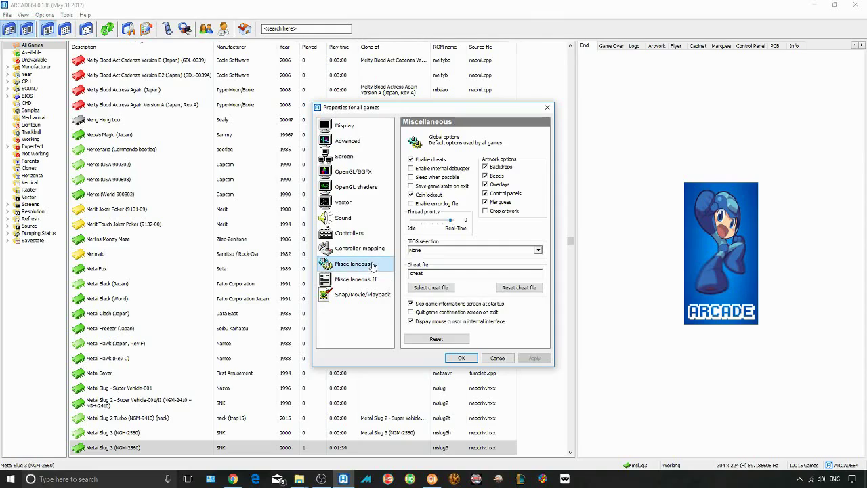
click(434, 288)
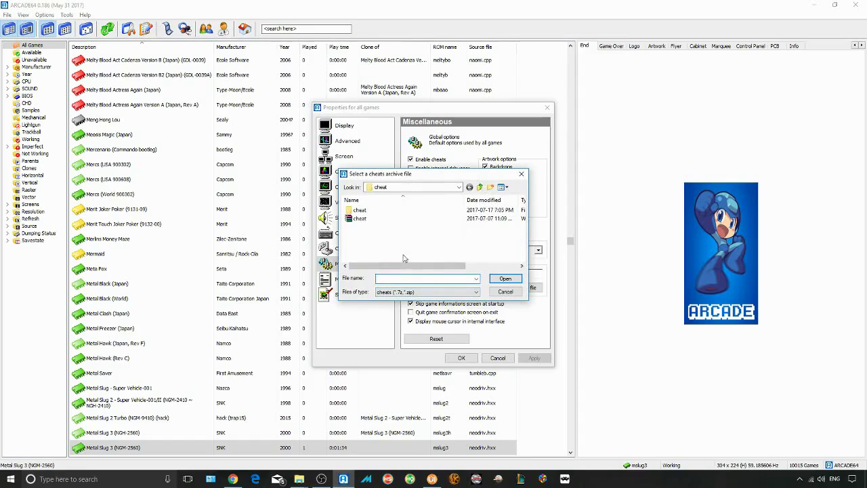
click(366, 221)
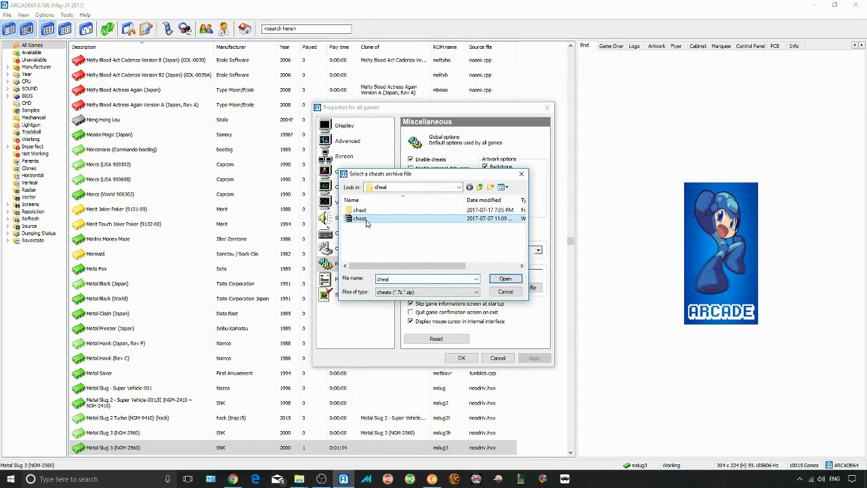
click(504, 279)
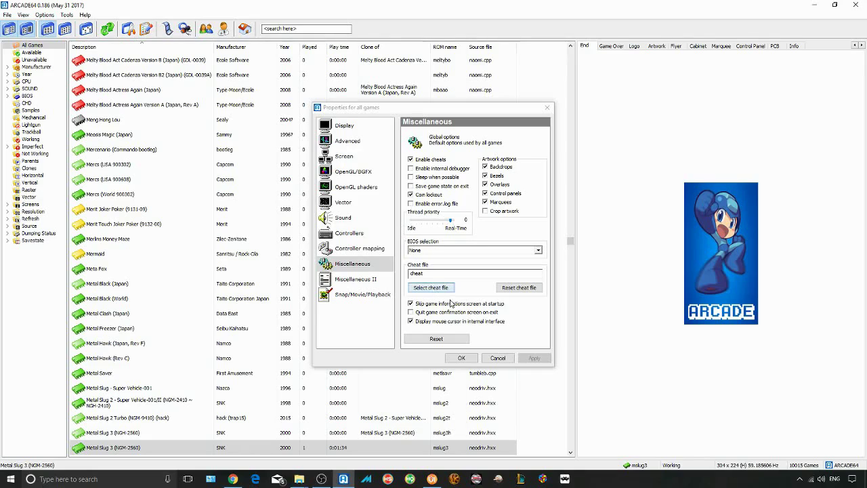
click(461, 358)
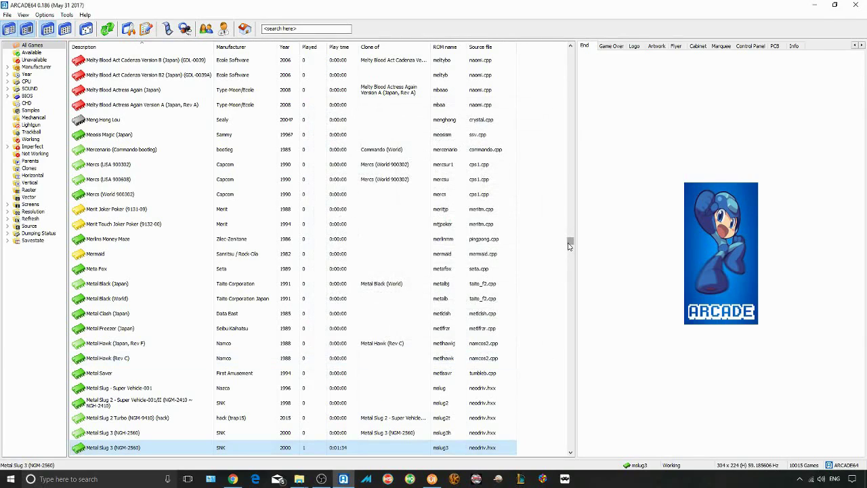
Step: Launch Metal Slug 3 (NGM-2560) and open the Cheat list from its in-game menu
click(342, 479)
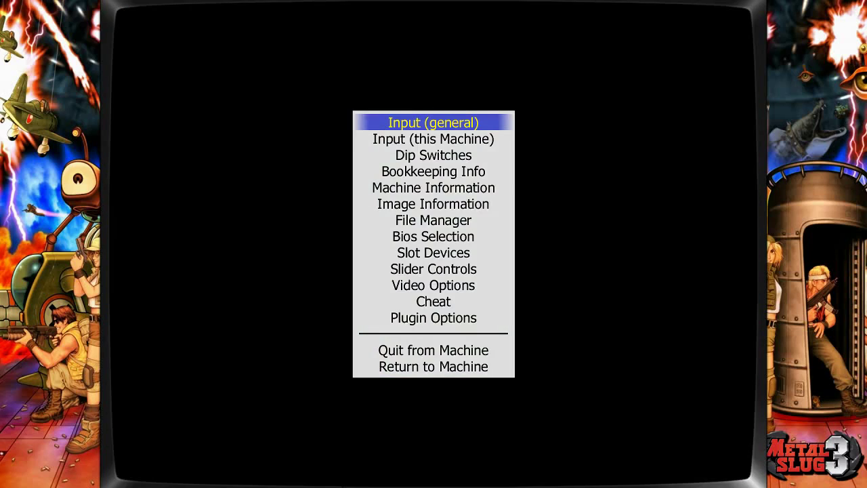
key(Down)
key(Down)
key(Down)
key(Down)
key(Down)
key(Down)
key(Down)
key(Down)
key(Down)
key(Down)
key(Down)
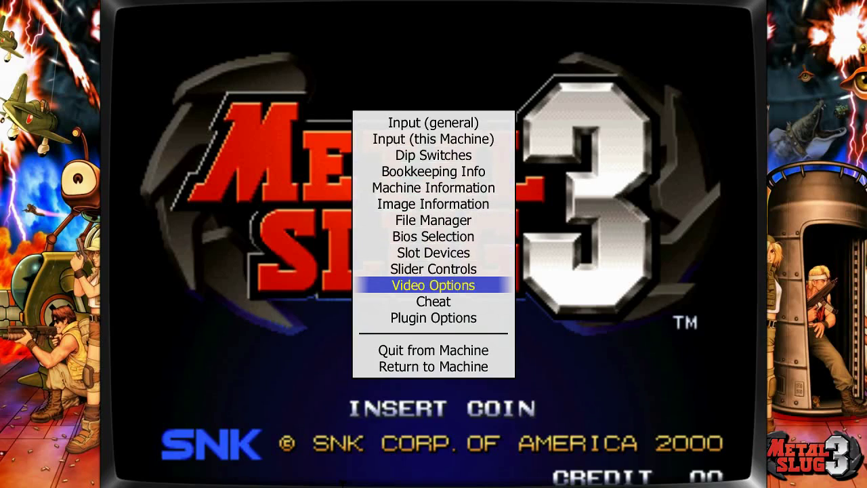
key(Return)
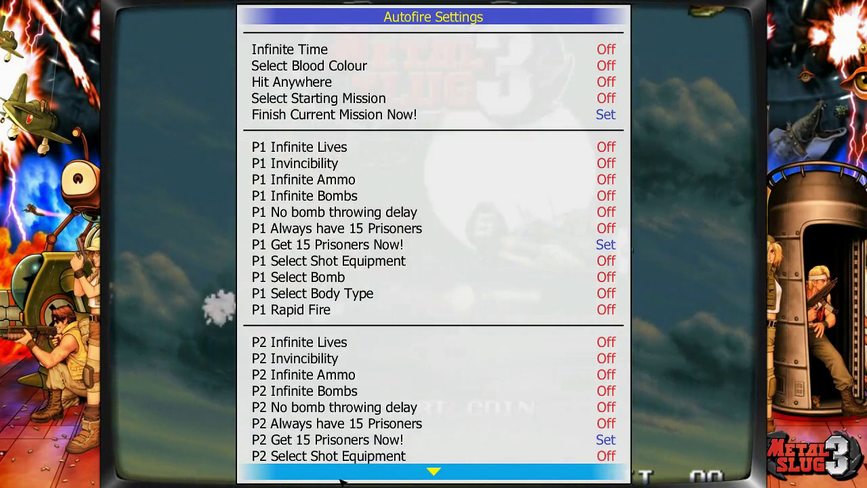
Step: Look through the Metal Slug 3 cheat list, from Infinite Time down to the DEBUG DIP options
key(Down)
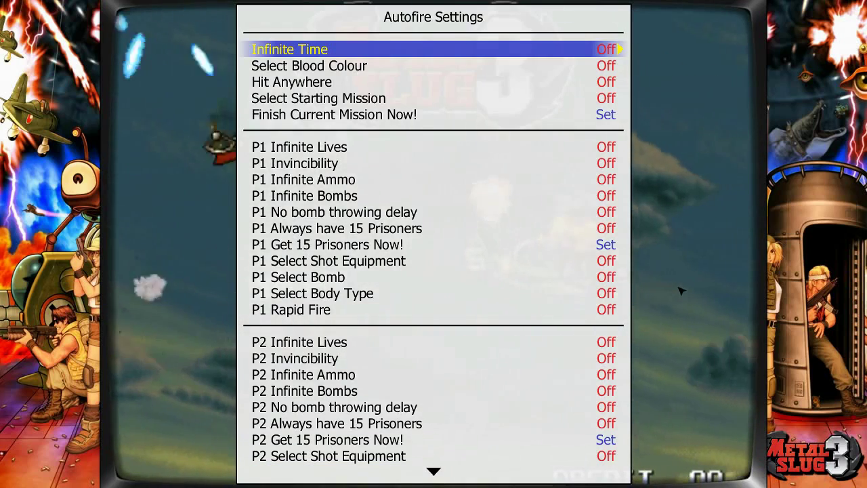
key(Down)
key(Down)
key(Down)
key(Down)
key(Down)
key(Down)
key(Down)
key(Down)
key(Down)
key(Down)
key(Down)
key(Down)
key(Down)
key(Down)
key(Down)
key(Down)
key(Down)
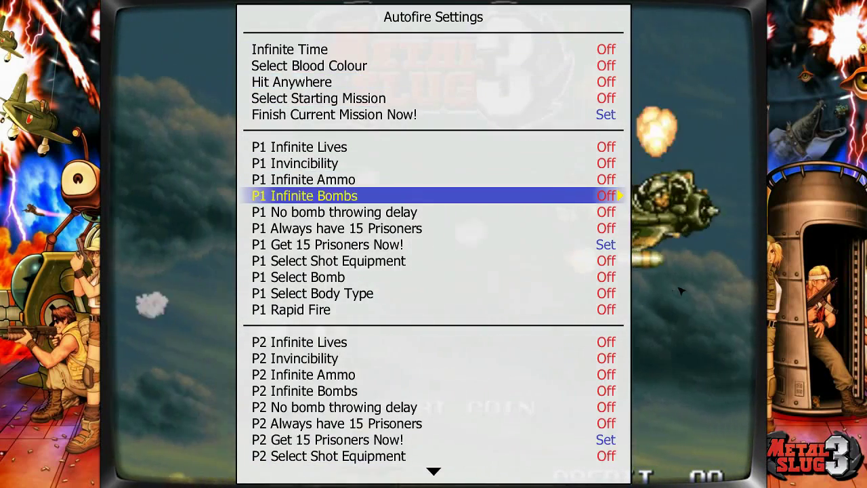
key(Down)
key(Down)
key(Down)
key(Down)
key(Down)
key(Down)
key(Down)
key(Down)
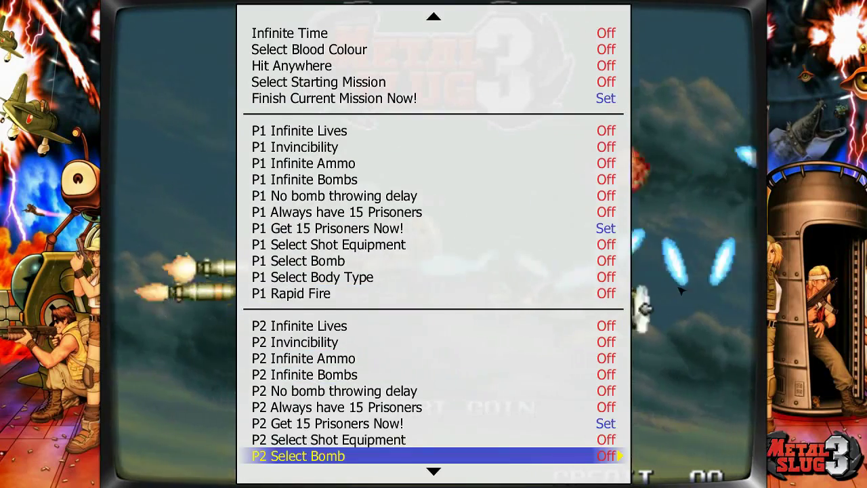
key(Down)
key(Down)
key(Down)
key(Down)
key(Down)
key(Down)
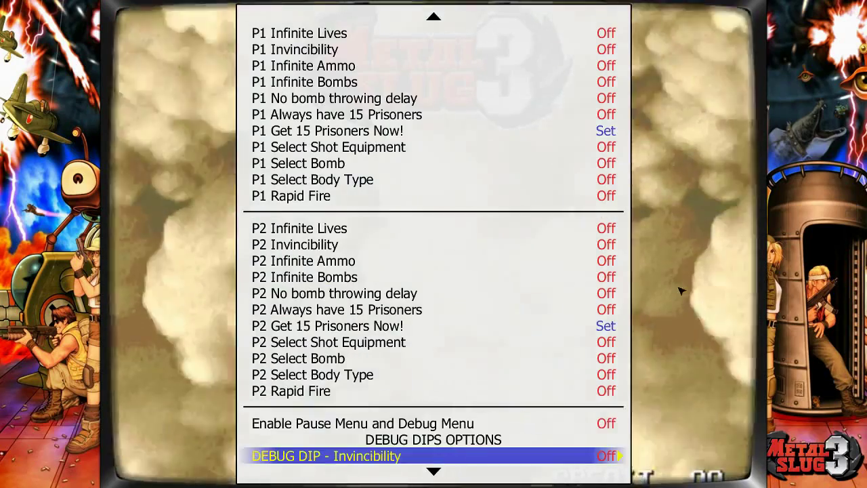
key(Down)
key(Down)
key(Down)
key(Down)
key(Down)
key(Down)
key(Down)
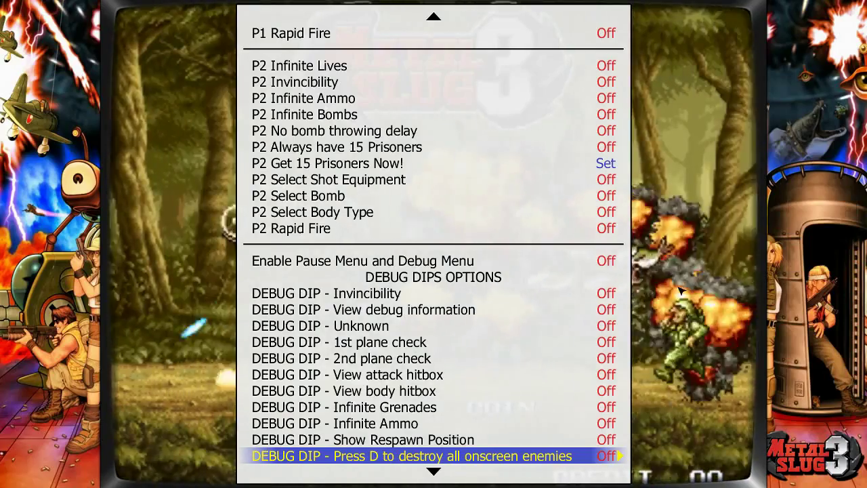
Step: Close the cheat list and quit the Metal Slug 3 machine back to ARCADE64
key(Escape)
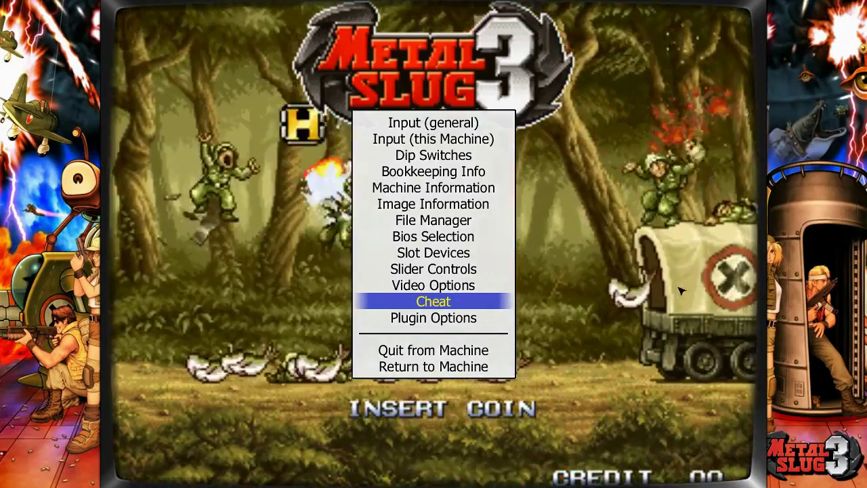
key(Down)
key(Down)
key(Down)
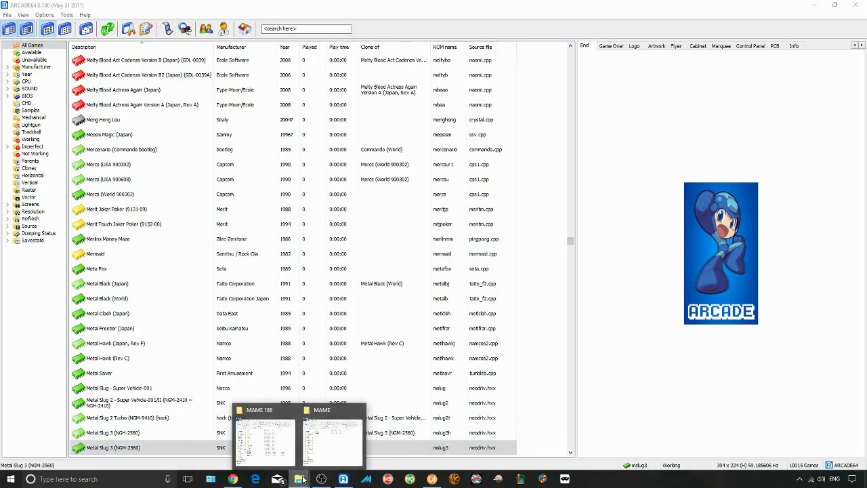
Step: Switch to standard MAME 0.186 by way of the MAME 186 folder and open Miscellaneous Options in its configuration settings
click(292, 455)
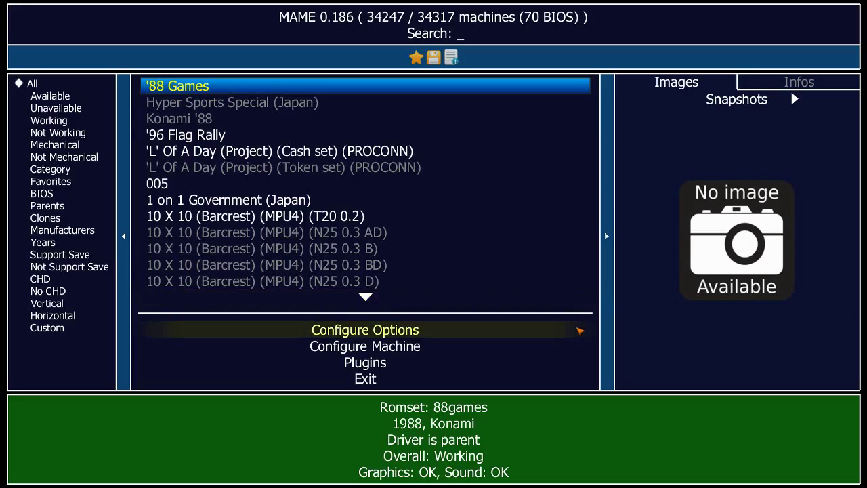
click(580, 329)
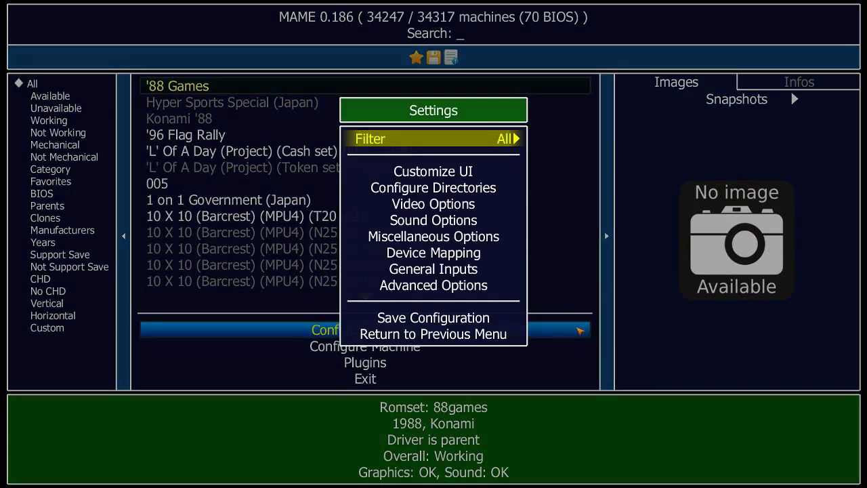
key(Down)
key(Down)
key(Down)
key(Down)
key(Down)
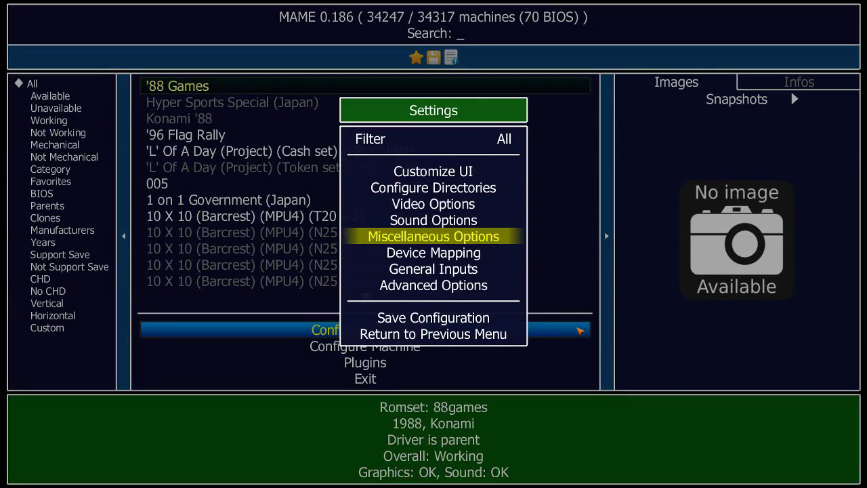
key(Down)
key(Up)
key(Return)
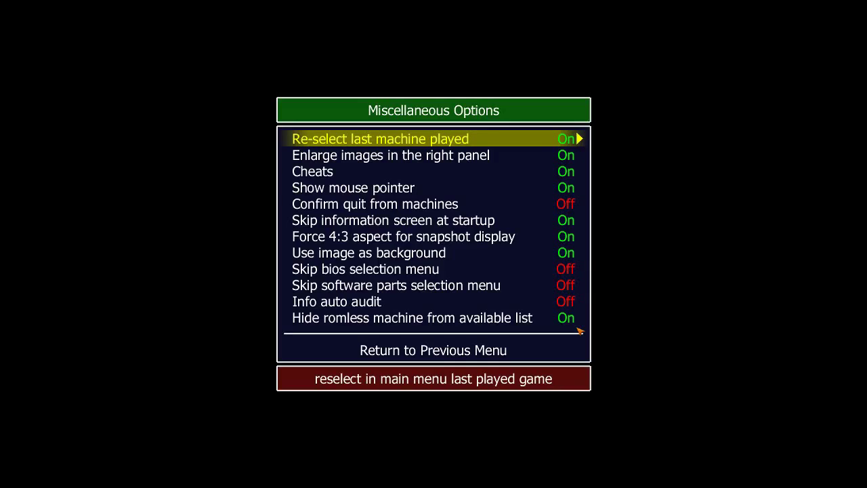
Step: Check the Cheats option in Miscellaneous Options and return to the Settings menu
key(Down)
key(Down)
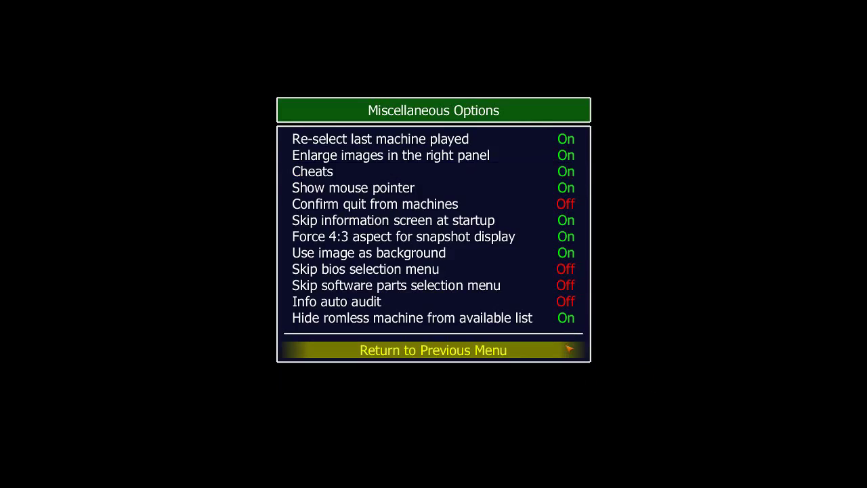
click(569, 349)
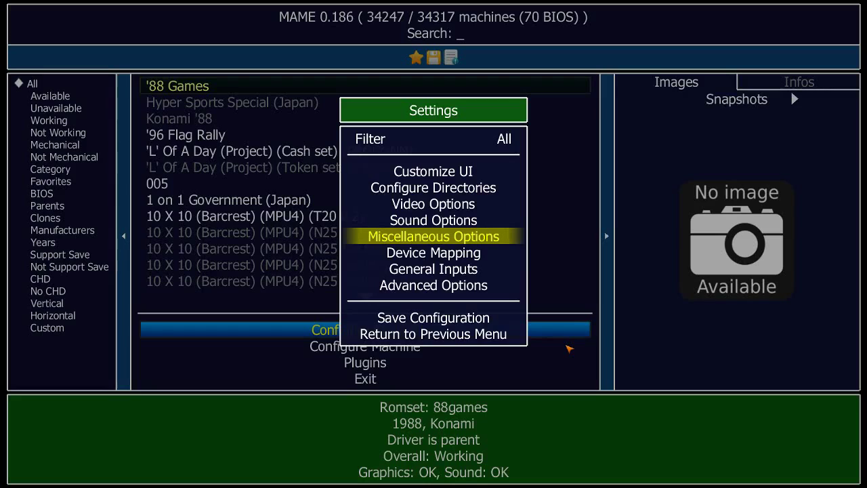
Step: Leave the settings, check the state of the Cheat plugin in the plugin list and return to the previous menu
key(Down)
key(Down)
key(Down)
key(Down)
key(Down)
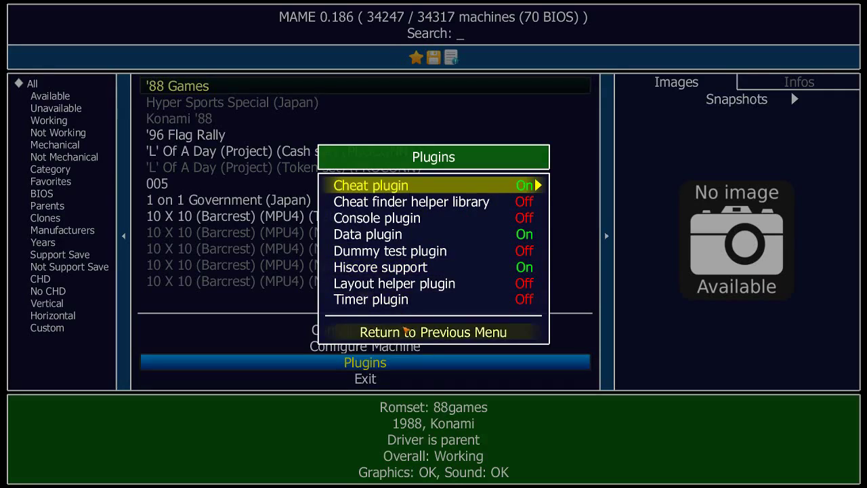
click(405, 330)
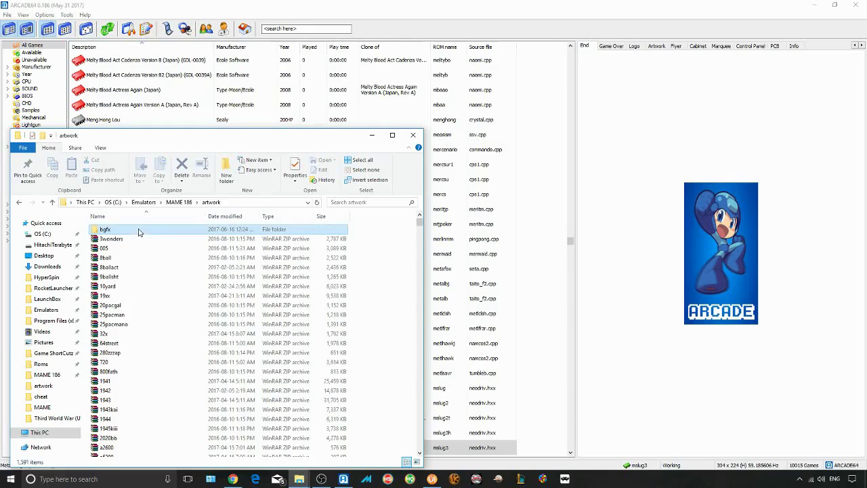
Step: Glance over MAME 186's artwork folder, and check the artwork options in ARCADE64's Miscellaneous default game options, accepting them
mouse_move(420, 224)
mouse_down()
mouse_move(420, 393)
mouse_move(421, 215)
mouse_up()
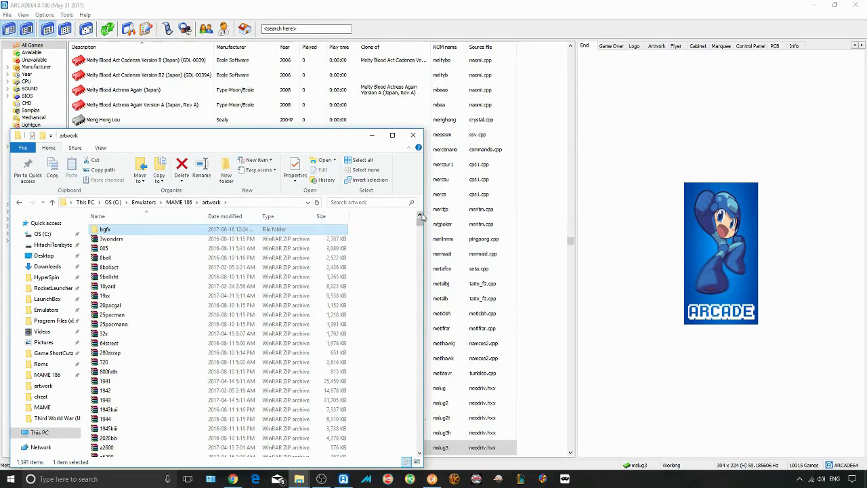
click(400, 255)
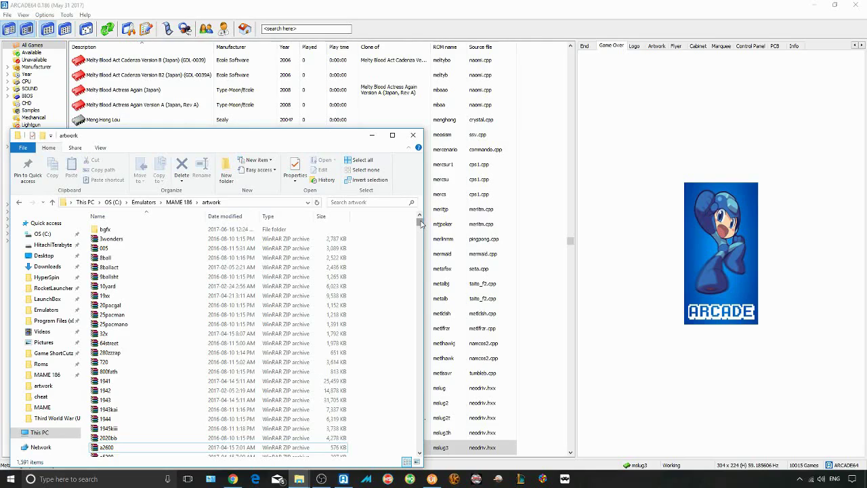
click(44, 14)
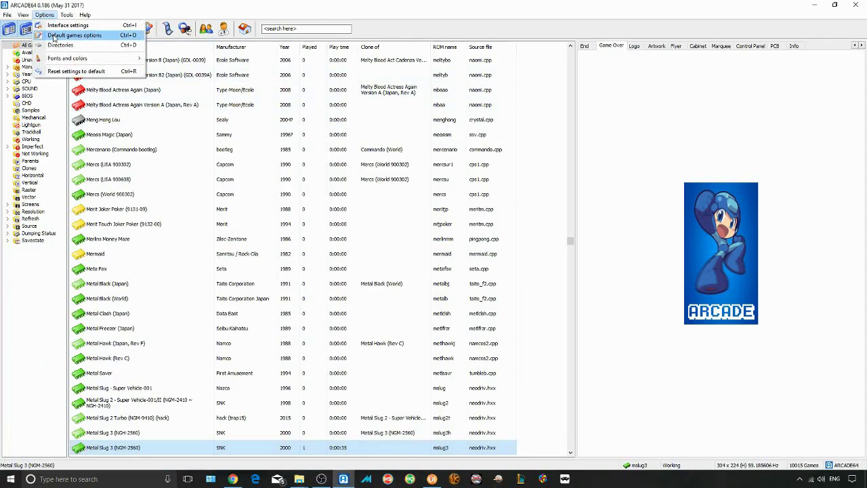
click(55, 35)
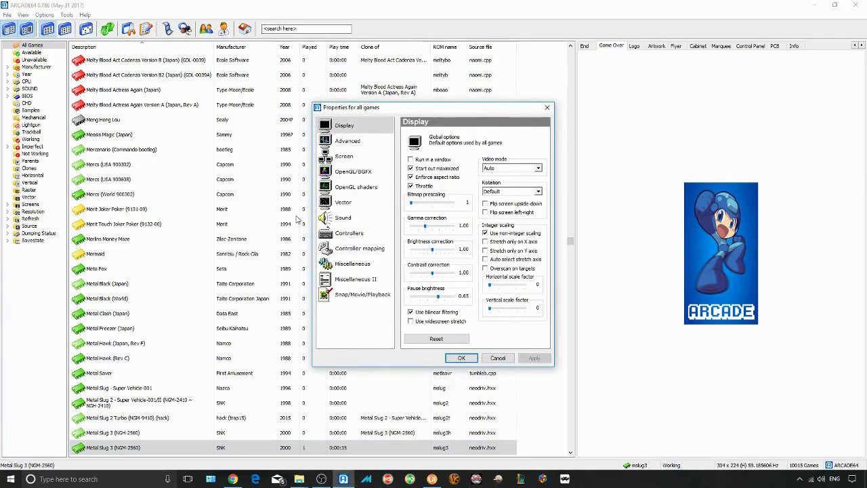
click(364, 266)
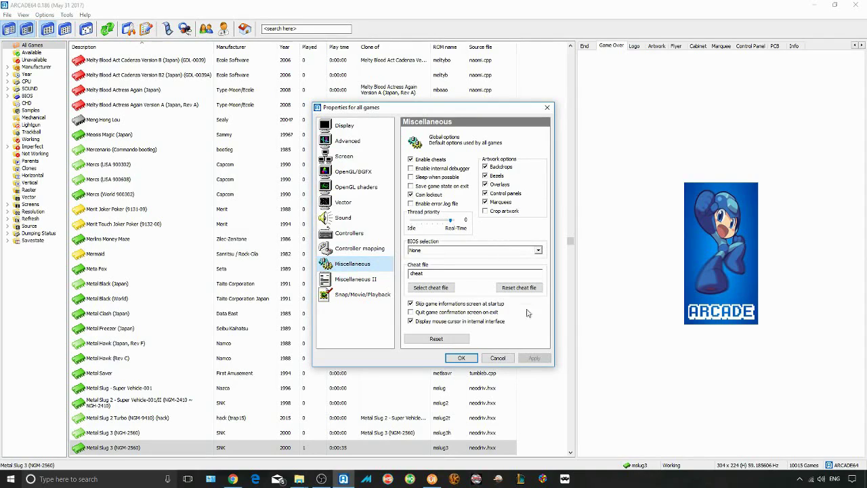
click(461, 357)
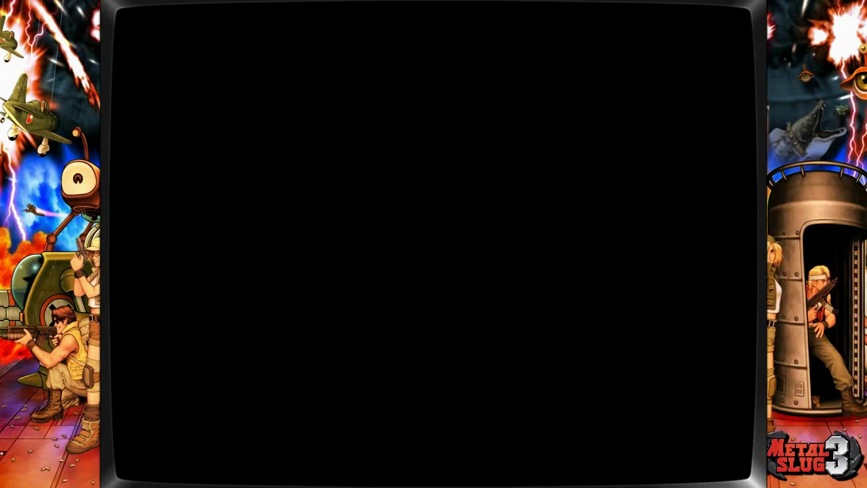
Step: Open the list of artwork views in the Video Options of Metal Slug 3's in-game menu
key(Tab)
key(Down)
key(Down)
key(Down)
key(Down)
key(Down)
key(Down)
key(Down)
key(Down)
key(Down)
key(Down)
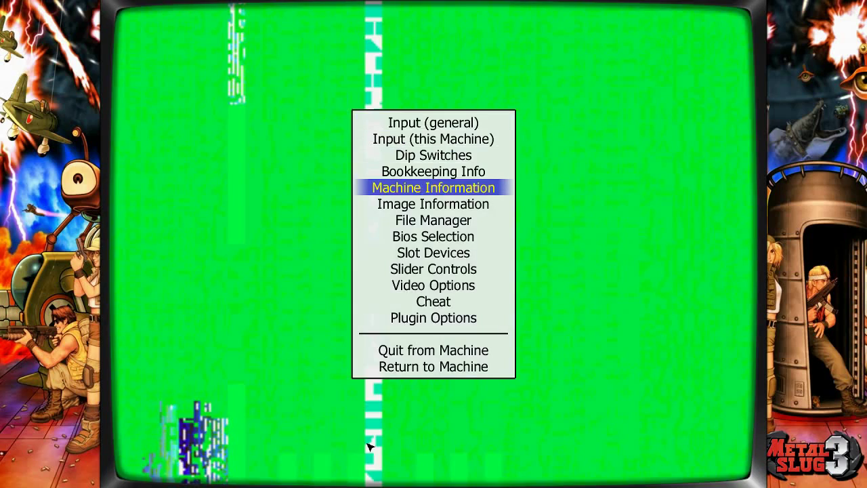
key(Return)
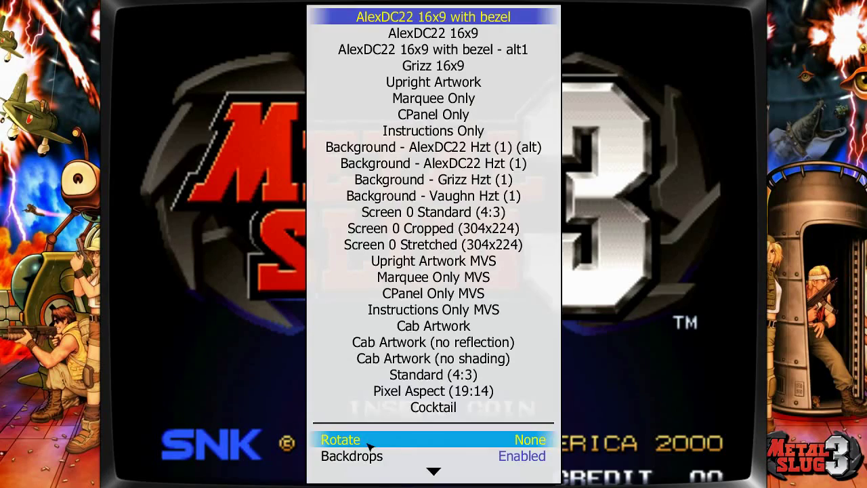
Step: Examine the artwork layer settings from View up to Backdrops, including Marquees, CPanels, Bezels and Overlays
key(Up)
key(Up)
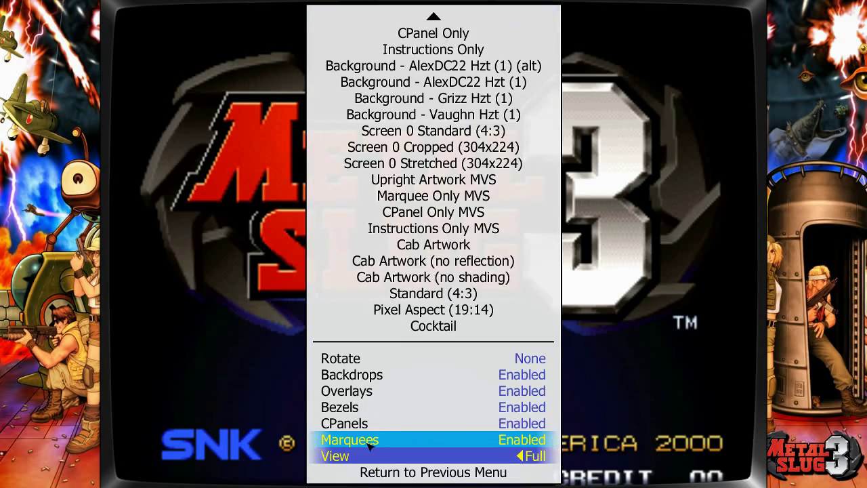
key(Up)
key(Up)
key(Up)
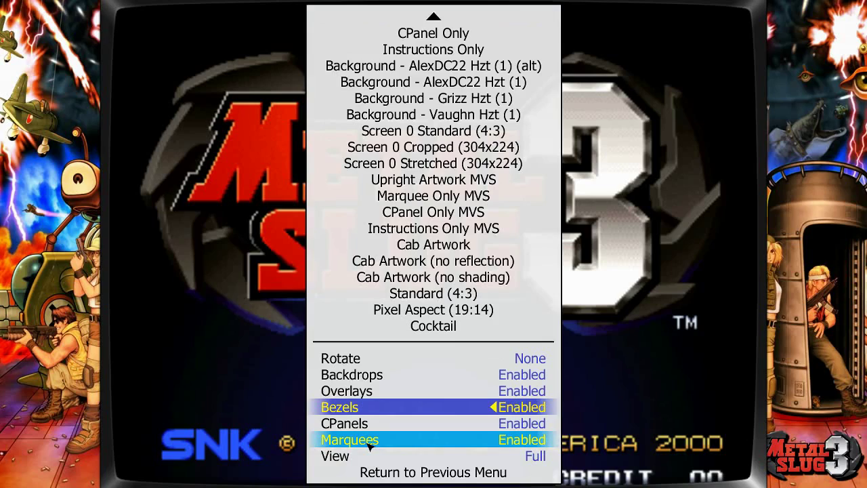
key(Down)
key(Down)
key(Down)
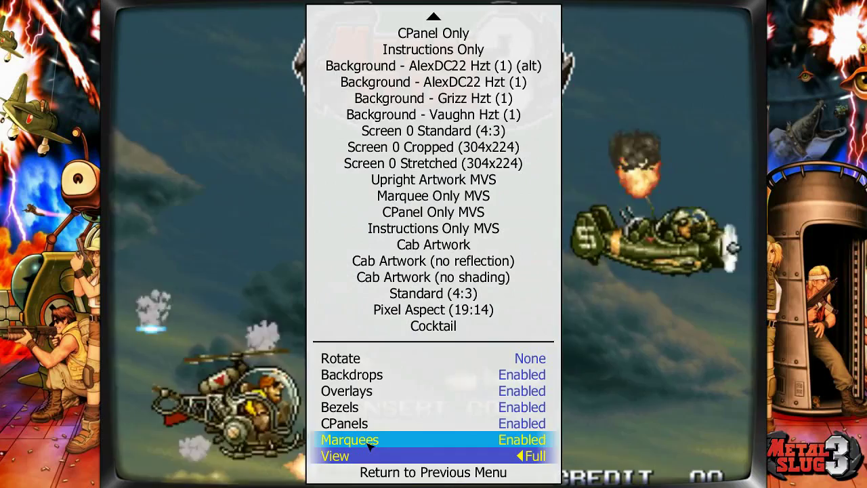
click(368, 442)
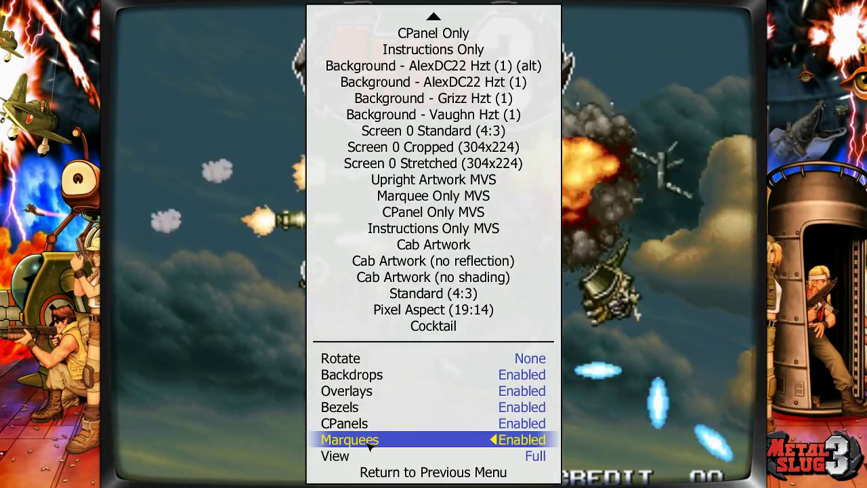
key(Up)
key(Up)
key(Up)
key(Up)
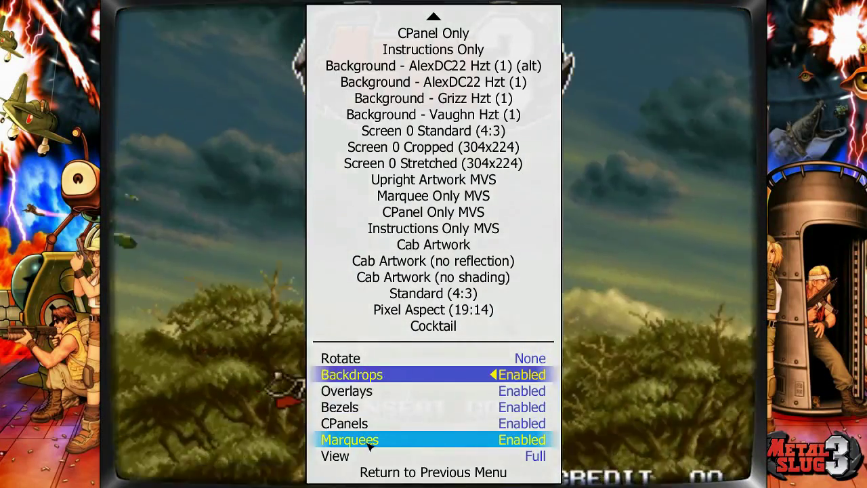
Step: Switch the Metal Slug 3 artwork view to Background - AlexDC22 Hzt (1) (alt)
key(Up)
key(Up)
key(Up)
key(Up)
key(Up)
key(Up)
key(Up)
key(Up)
key(Up)
key(Up)
key(Up)
key(Up)
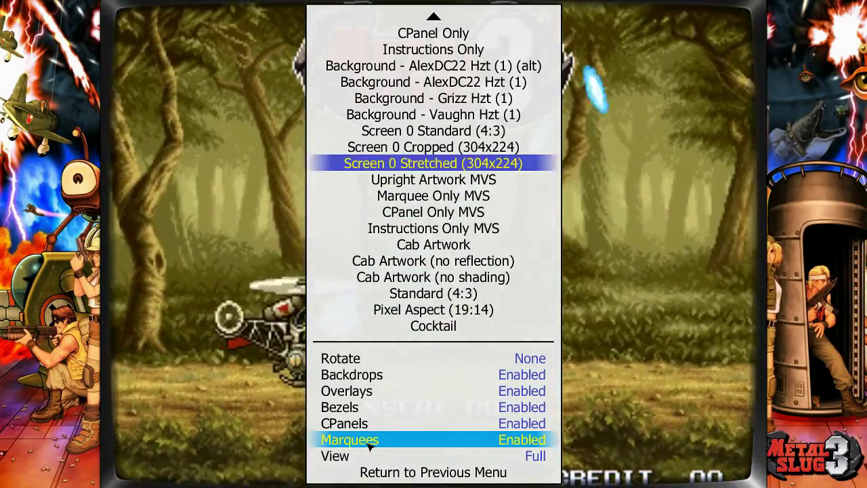
key(Up)
key(Up)
key(Up)
key(Up)
key(Up)
key(Up)
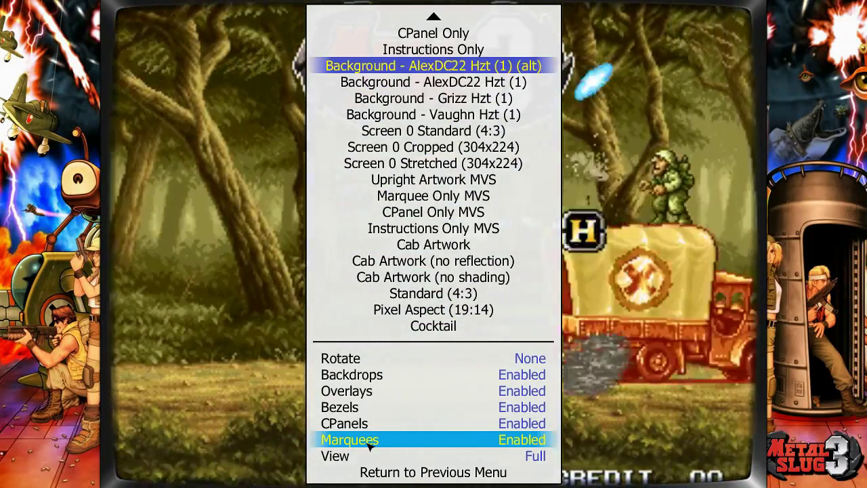
Step: Preview the Grizz Hzt (1) and Vaughn Hzt (1) backgrounds and go back to Background - AlexDC22 Hzt (1) (alt)
key(Down)
key(Down)
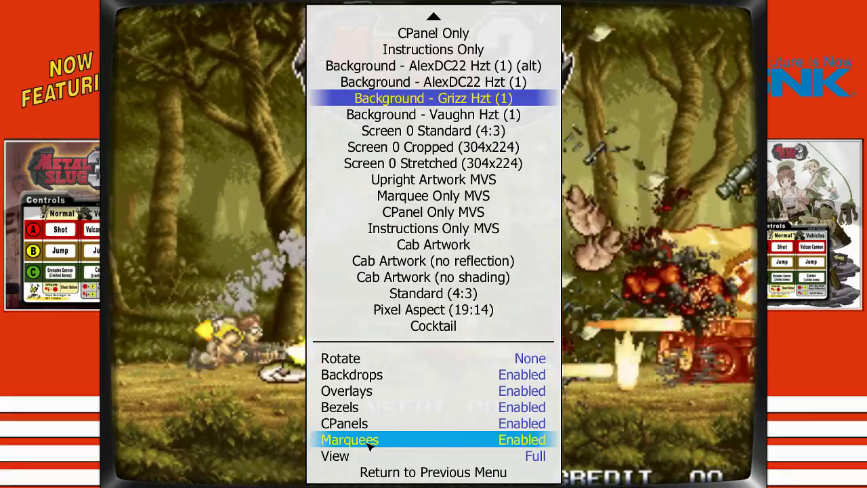
key(Down)
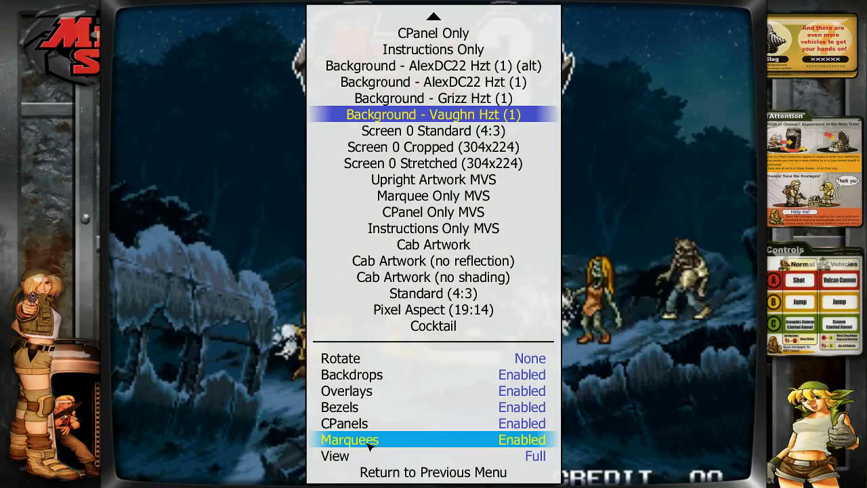
key(Up)
key(Up)
key(Up)
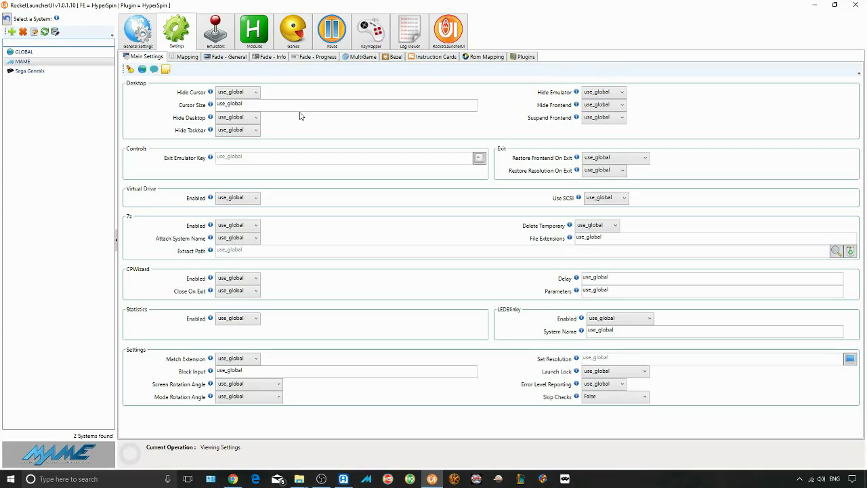
Step: For the MAME system, open the global settings of the MAME.ahk module at their MAME section
click(42, 65)
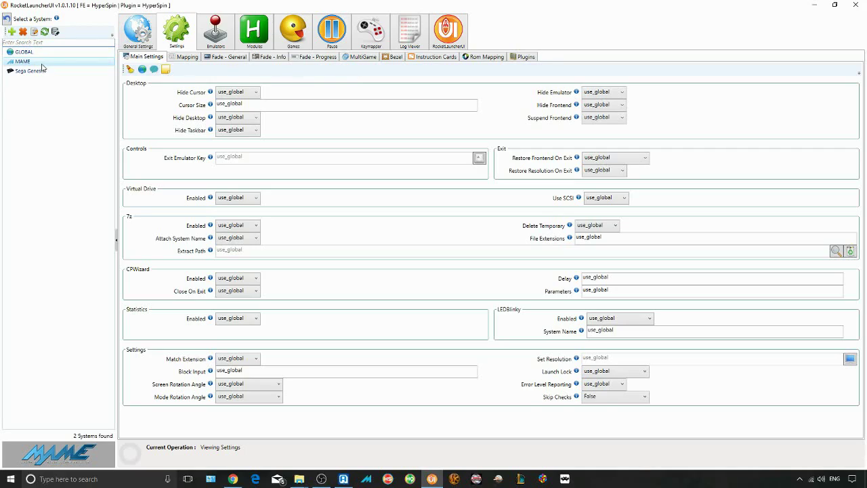
click(248, 31)
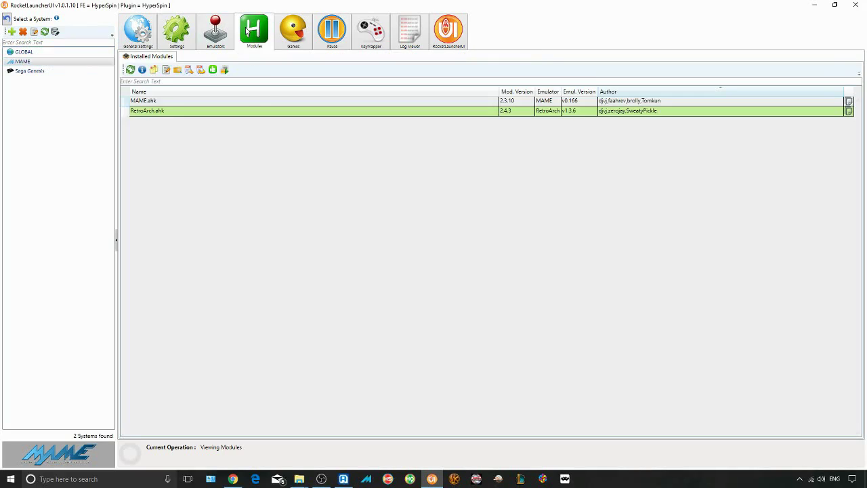
click(225, 105)
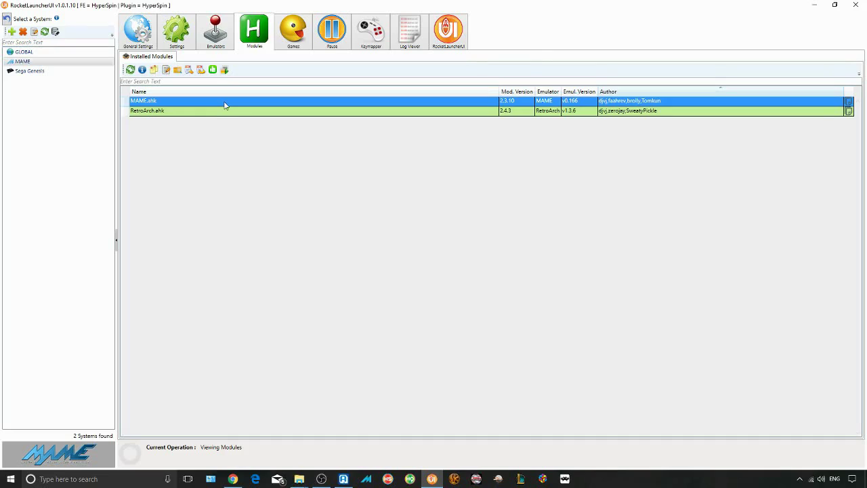
click(189, 70)
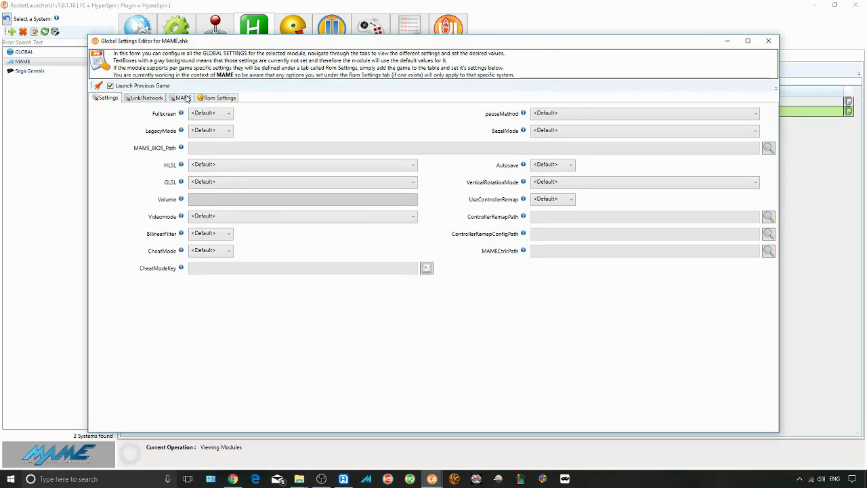
click(182, 98)
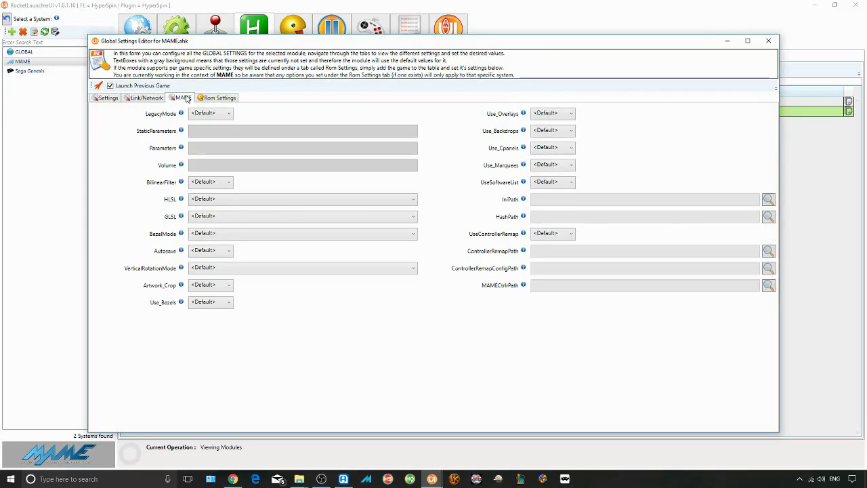
Step: Set Artwork_Crop to false and Use_Bezels to true for the MAME module, and close the settings editor
click(229, 287)
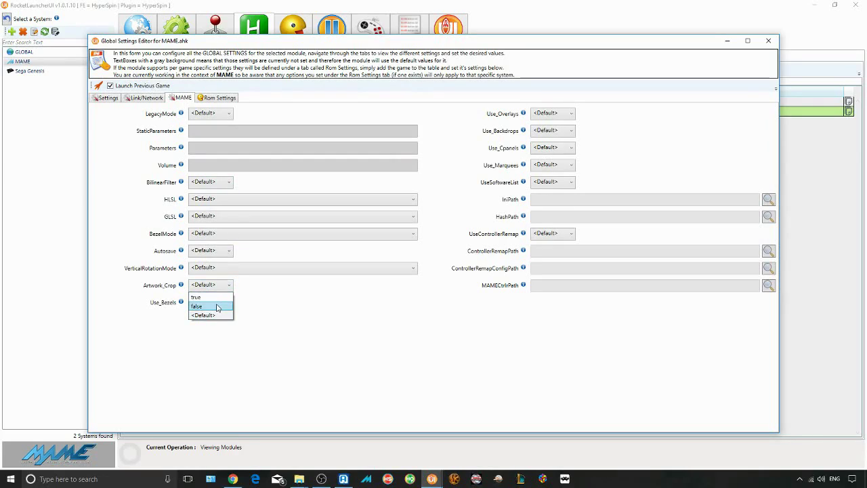
click(217, 306)
click(227, 303)
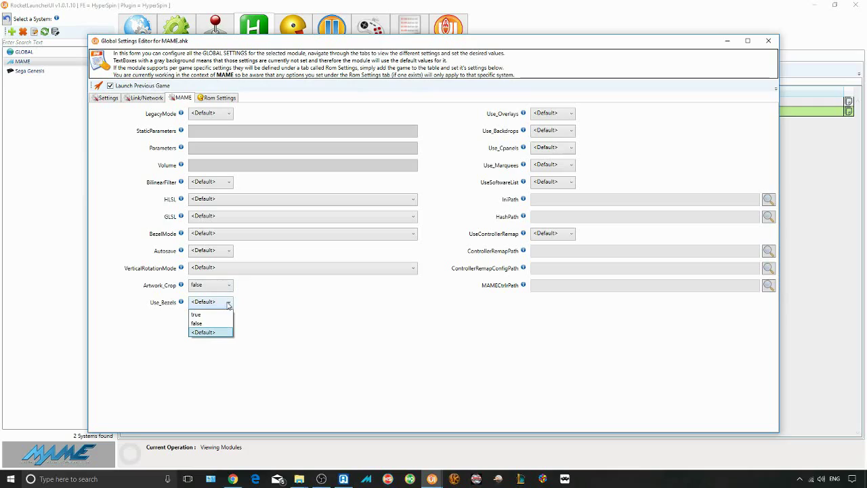
click(223, 315)
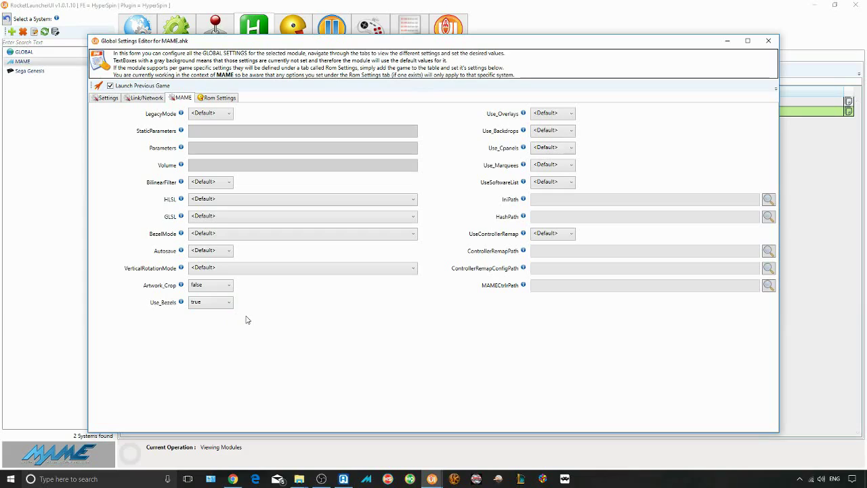
click(766, 43)
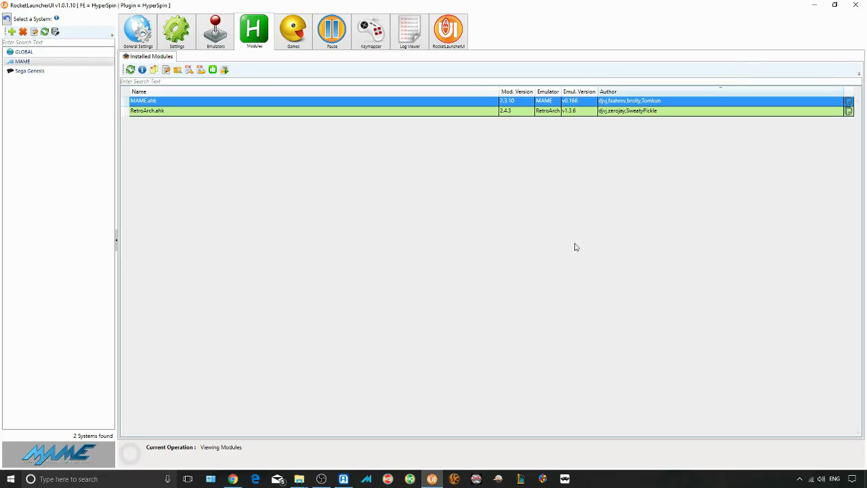
Step: Switch to File Explorer and open the MAME bezel folder at C:\RocketLauncher\Media\Bezels\MAME
click(300, 481)
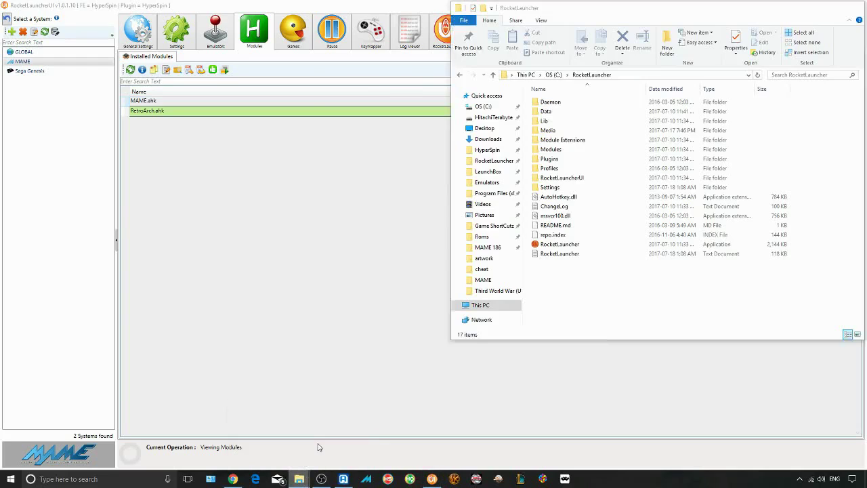
click(320, 446)
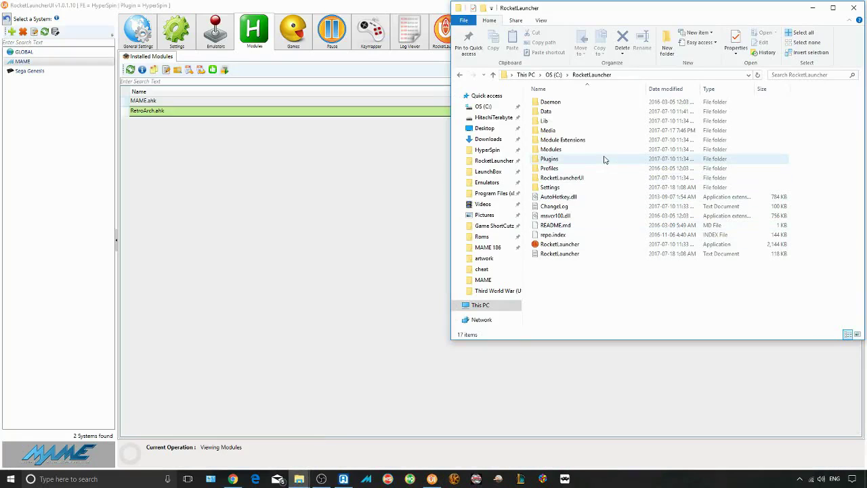
double_click(581, 131)
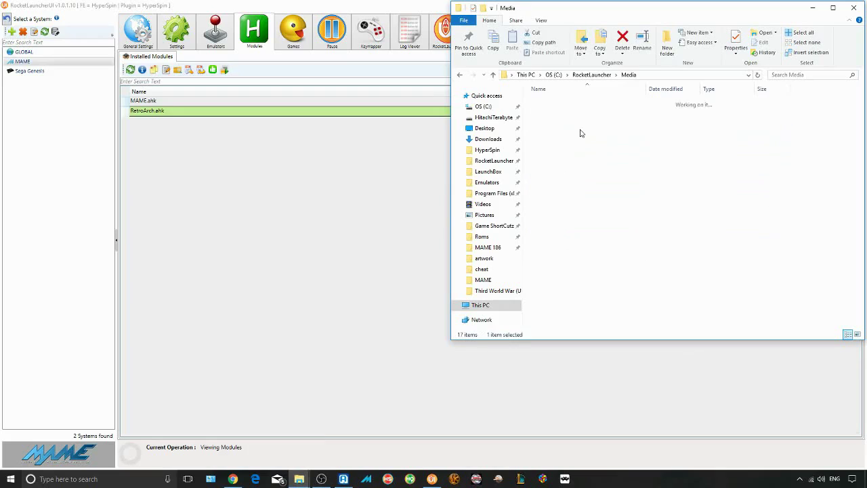
double_click(575, 122)
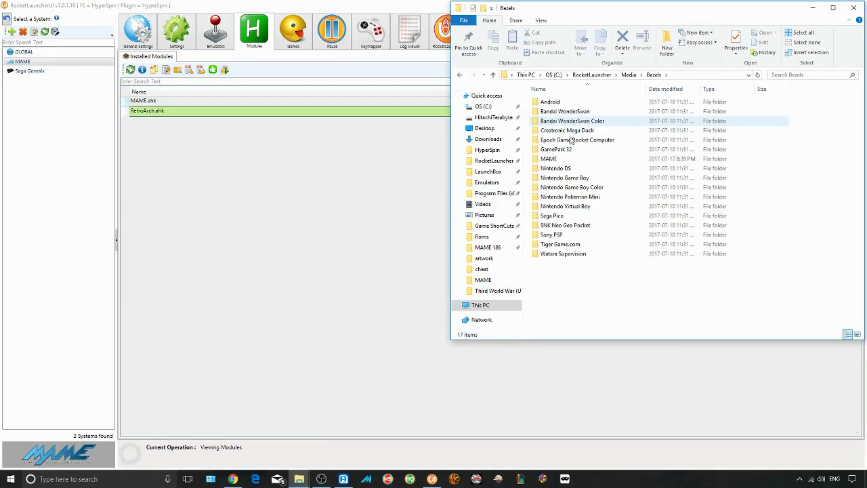
double_click(563, 158)
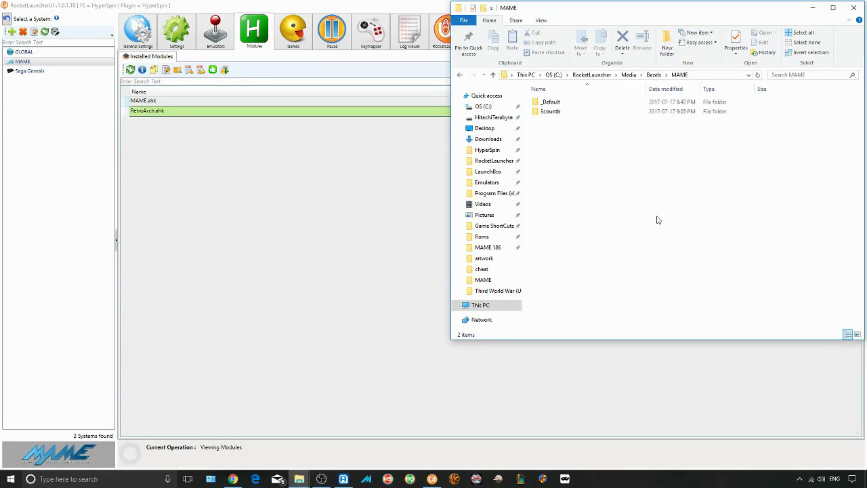
Step: Return to RocketLauncherUI and set the Bezel Enabled option to true for the MAME system
click(60, 66)
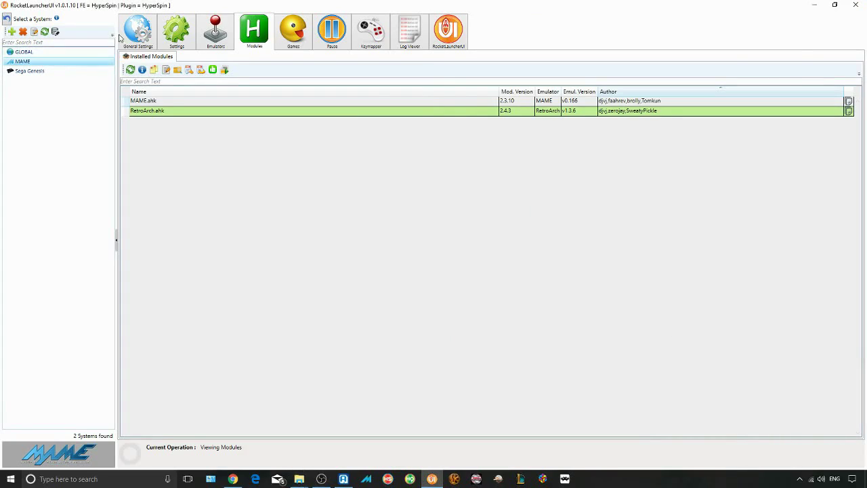
click(177, 35)
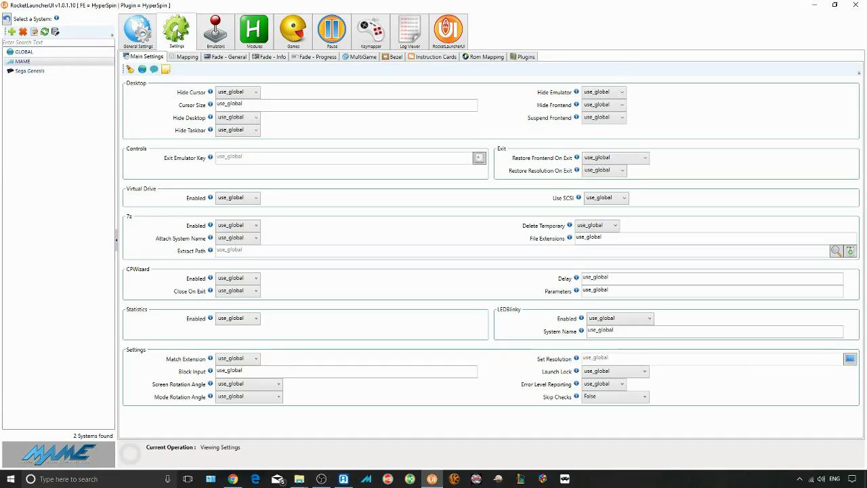
click(395, 57)
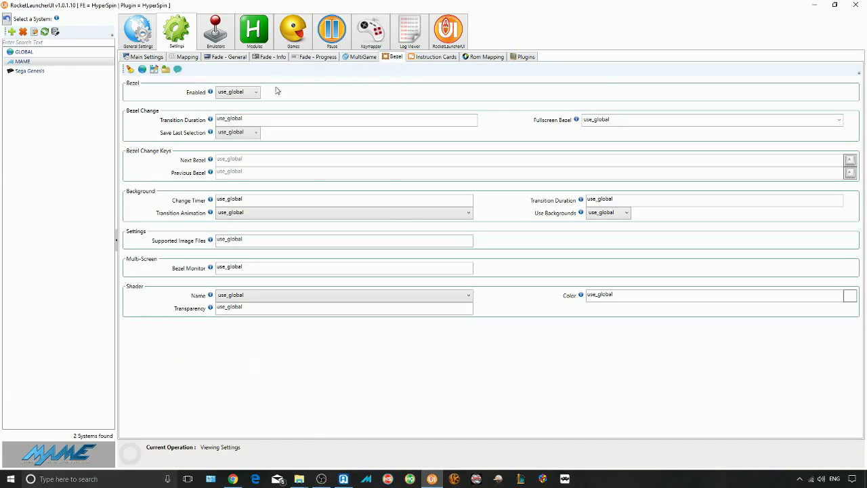
click(255, 92)
click(246, 105)
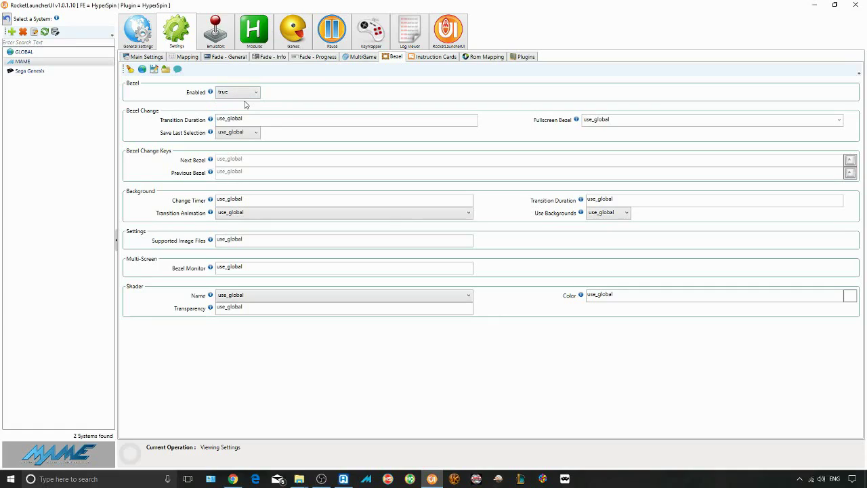
Step: Check the Bezel Enabled option and its choices in the GLOBAL settings
click(81, 53)
click(247, 94)
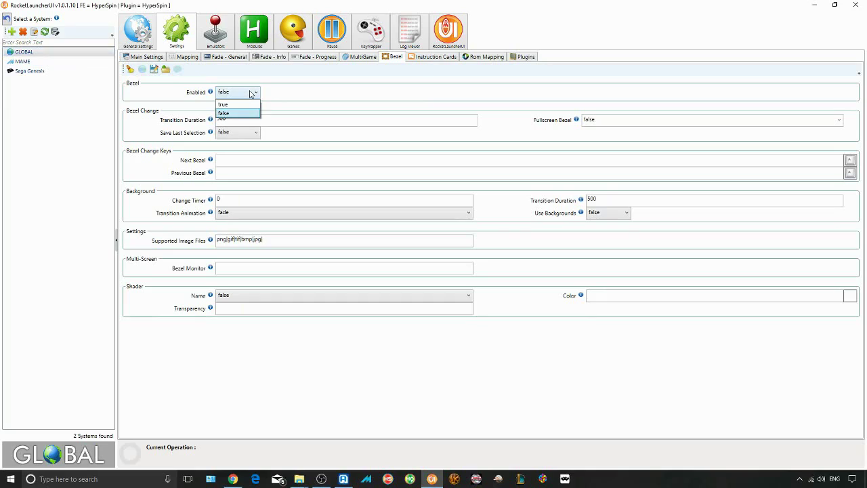
click(250, 94)
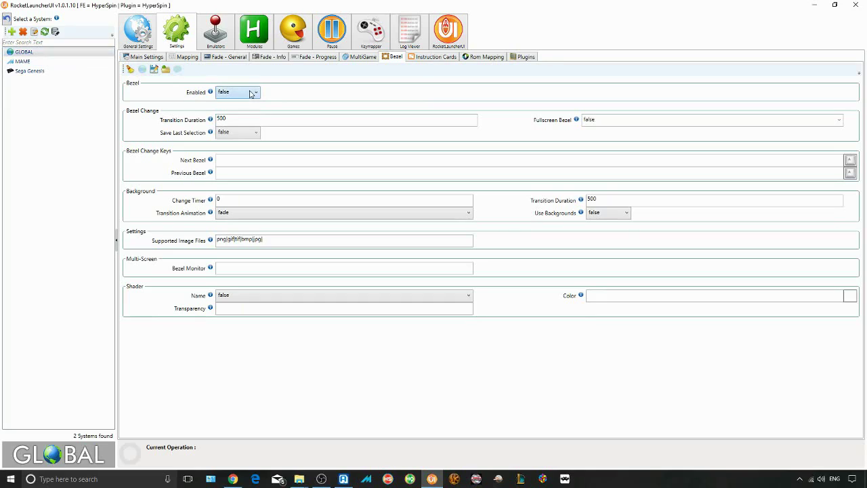
Step: In the main settings of the MAME system, set the 7z Enabled option to false
click(54, 64)
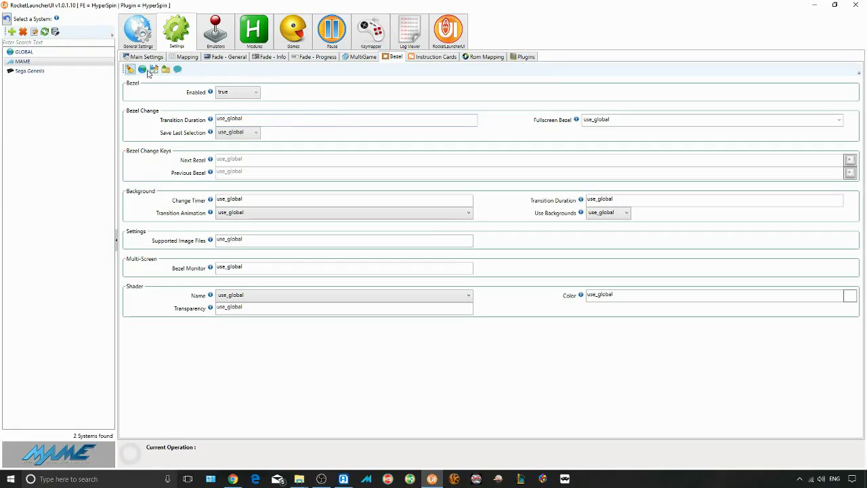
click(107, 64)
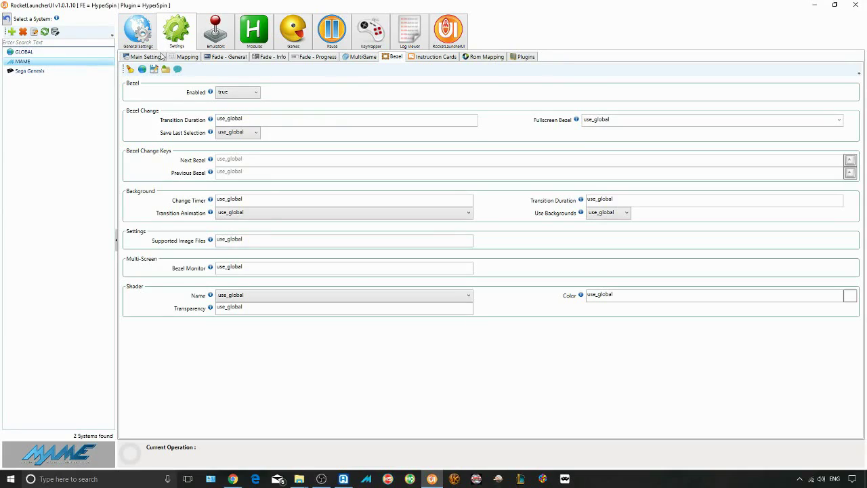
click(157, 58)
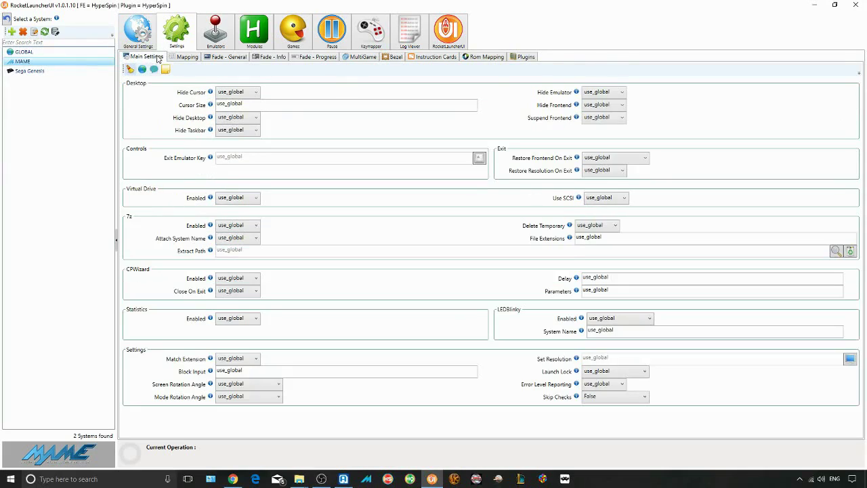
click(257, 227)
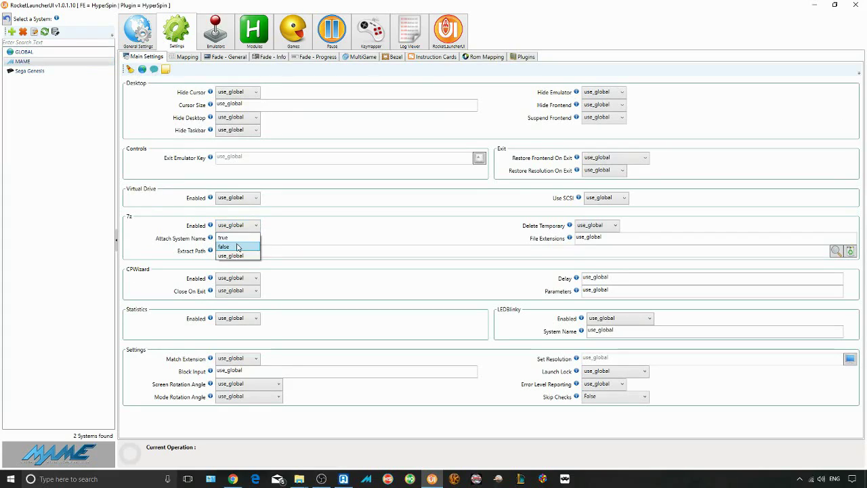
click(237, 247)
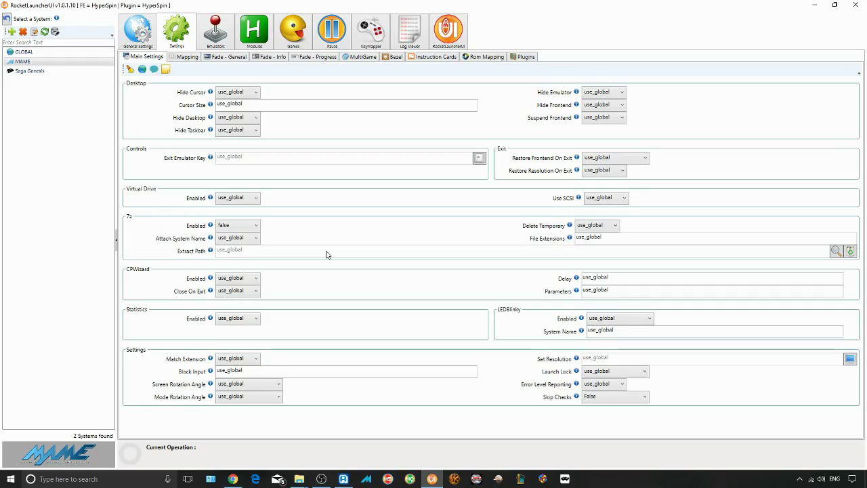
Step: Check the 7z Enabled option in the GLOBAL main settings
click(34, 53)
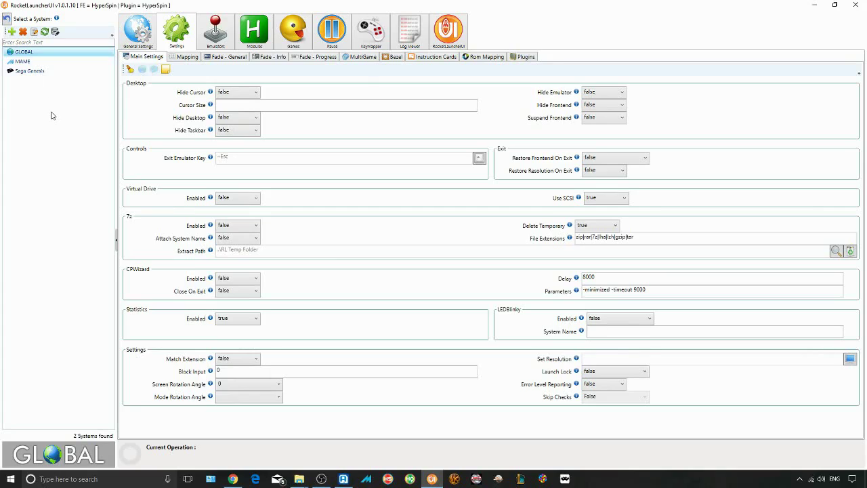
click(237, 226)
click(236, 225)
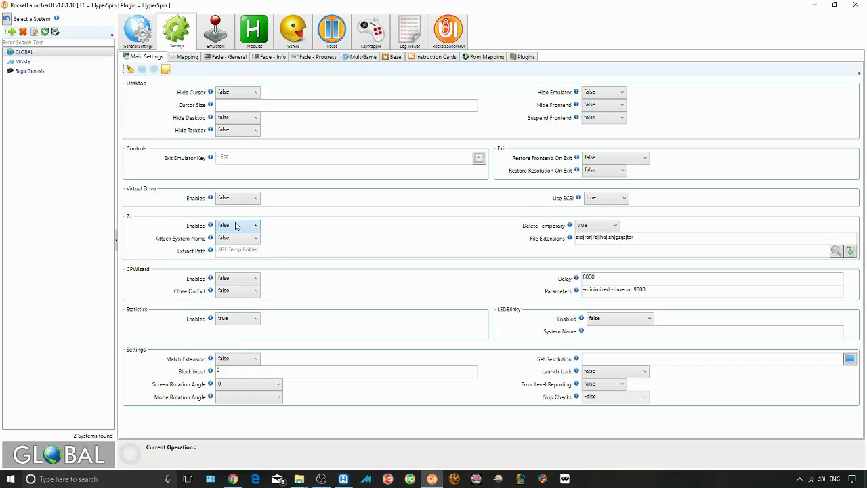